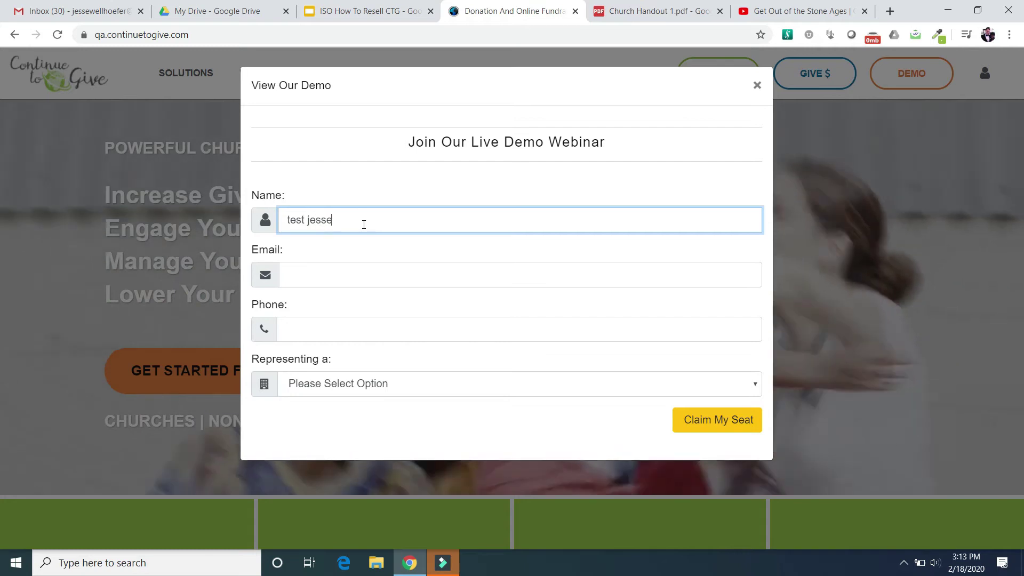
# - Enter the contact e-mail address and phone number in the demo webinar form
pyautogui.write('je')
pyautogui.press('BackSpace')
pyautogui.press('BackSpace')
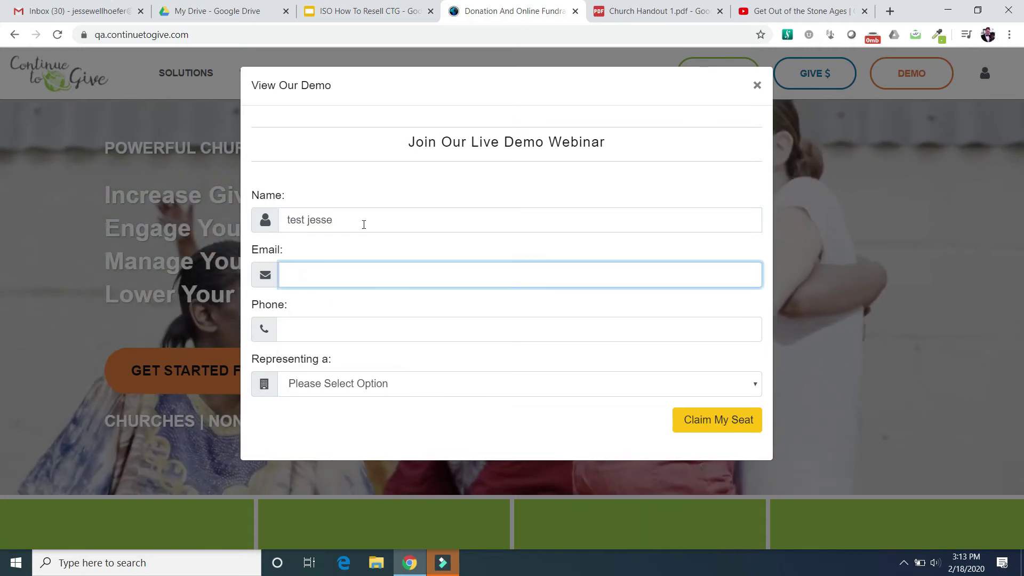
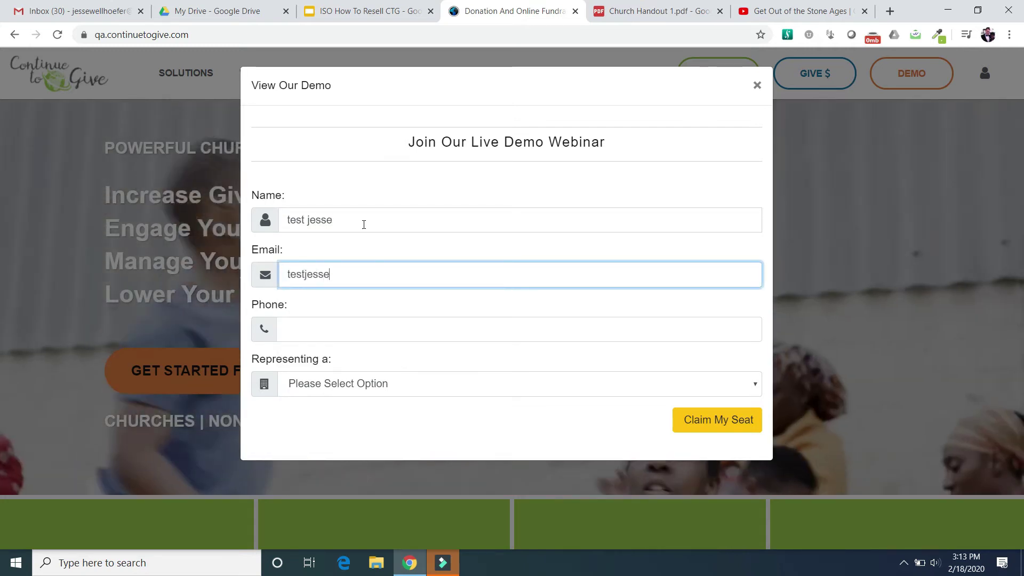
pyautogui.press('Tab')
pyautogui.write('12312312')
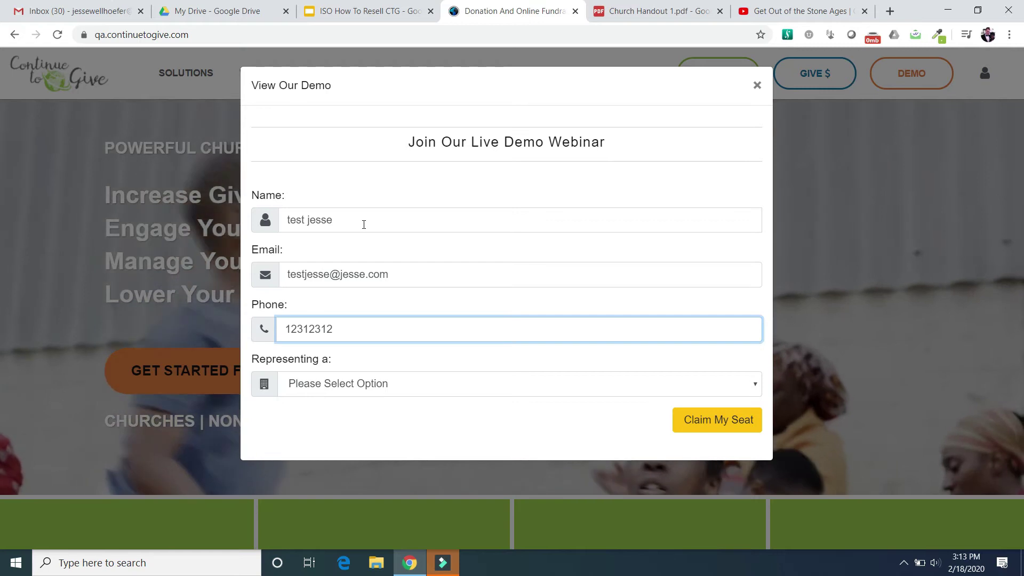
# - Choose Church as the organization type, name it 'Church of Christ', and claim the seat
pyautogui.click(404, 392)
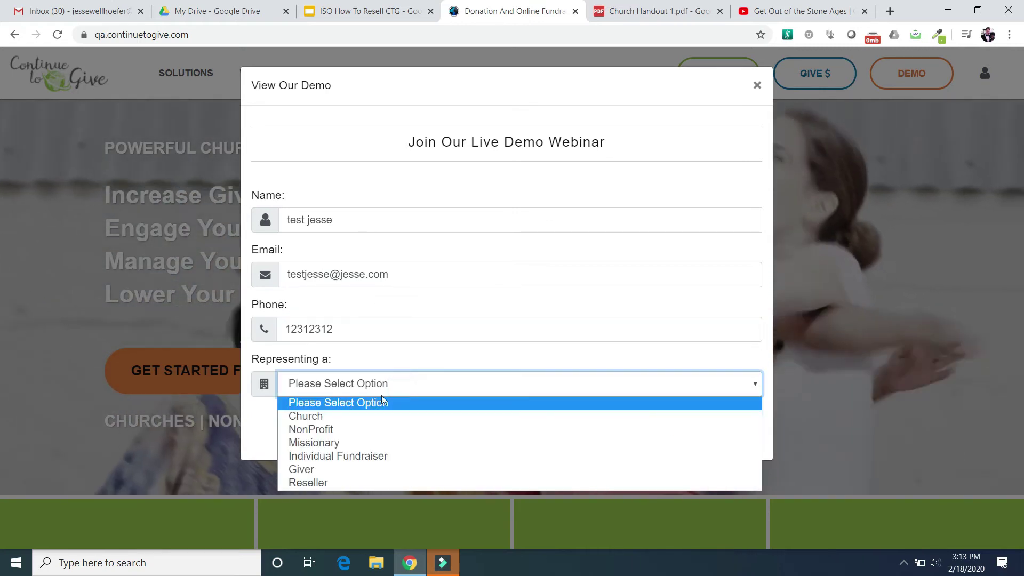
pyautogui.click(351, 418)
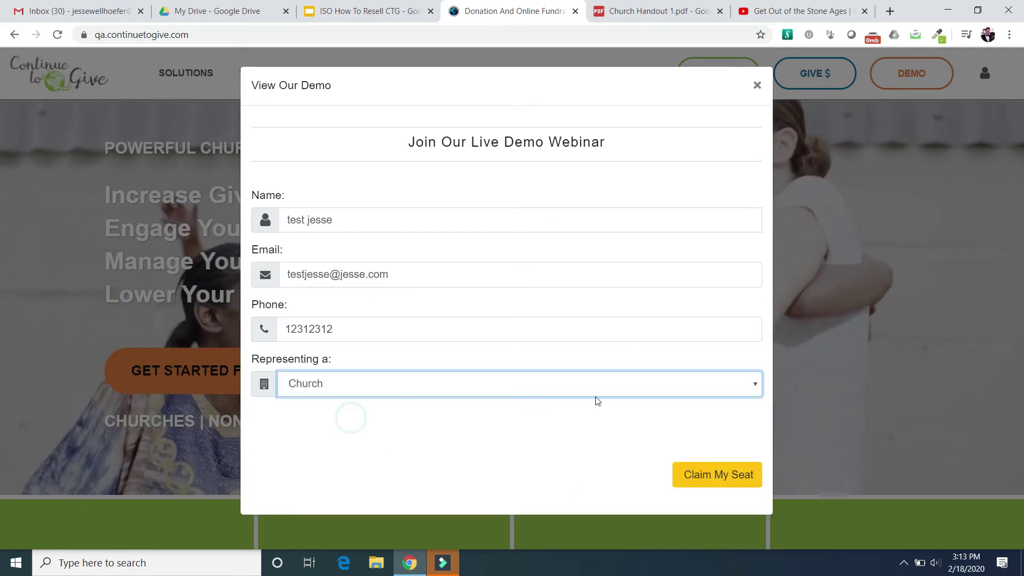
pyautogui.click(526, 445)
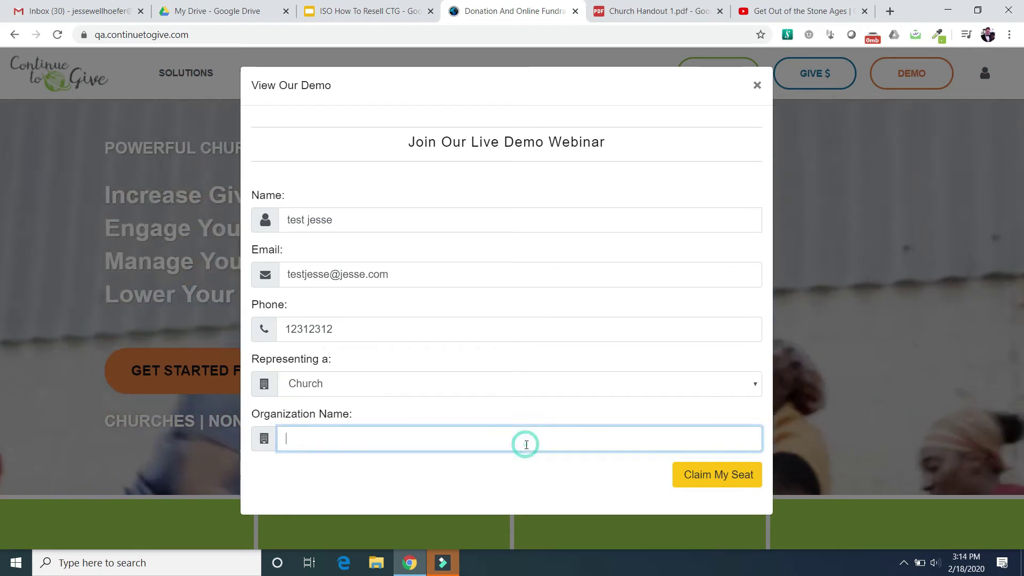
pyautogui.write('Church ')
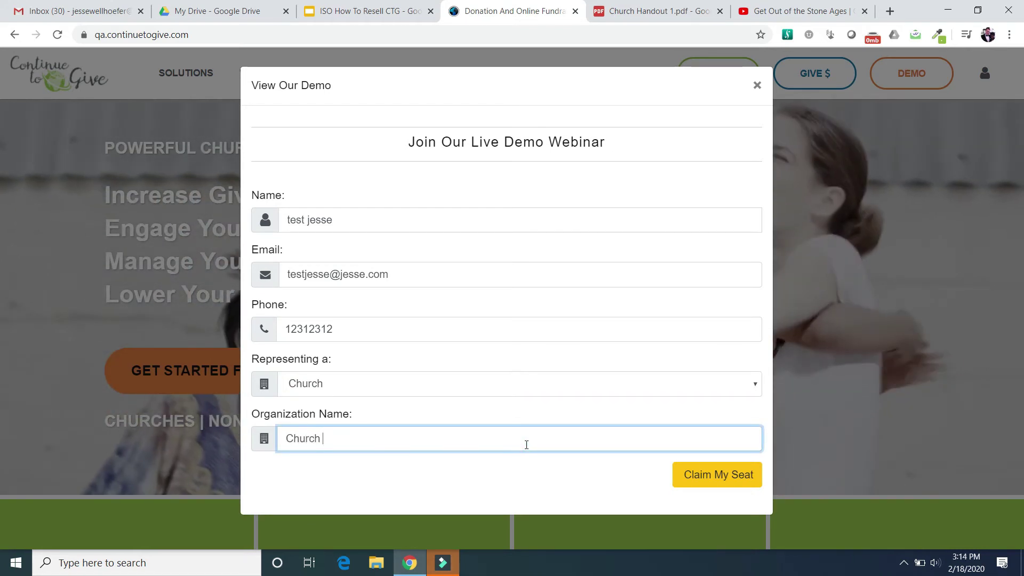
pyautogui.write('of Christ')
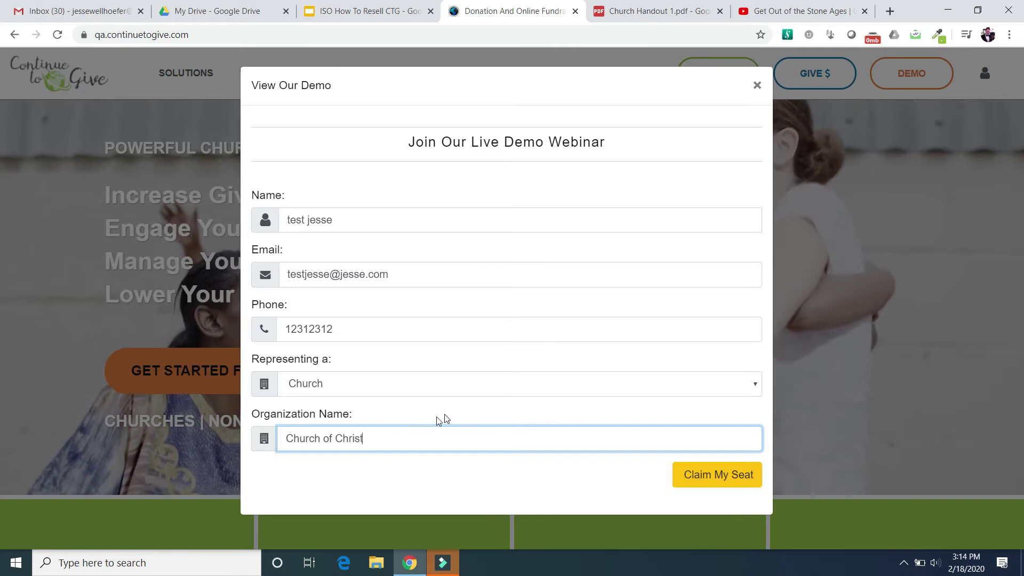
pyautogui.click(731, 476)
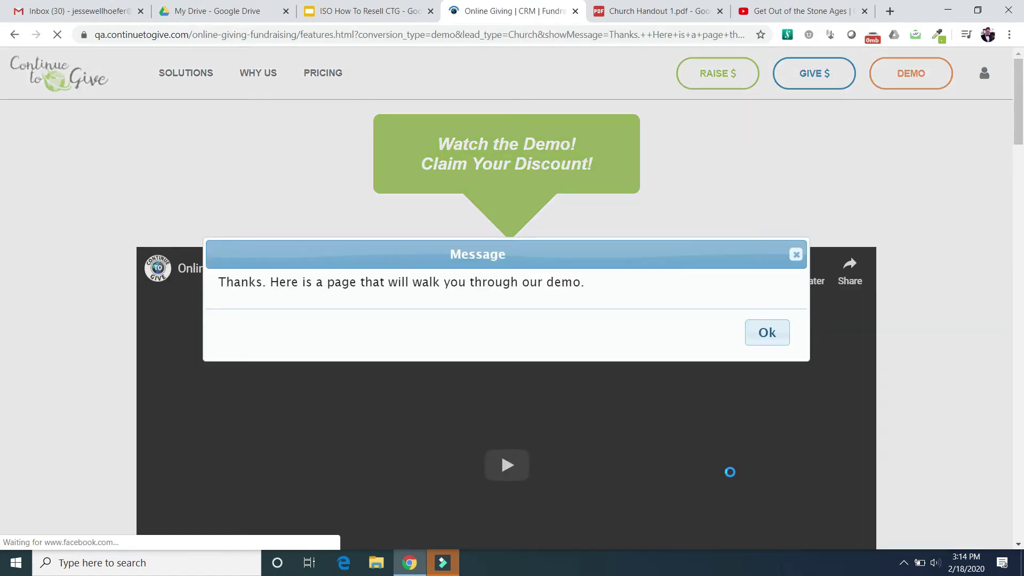
# - Dismiss the thank-you message and start a free registration as a Church
pyautogui.click(771, 338)
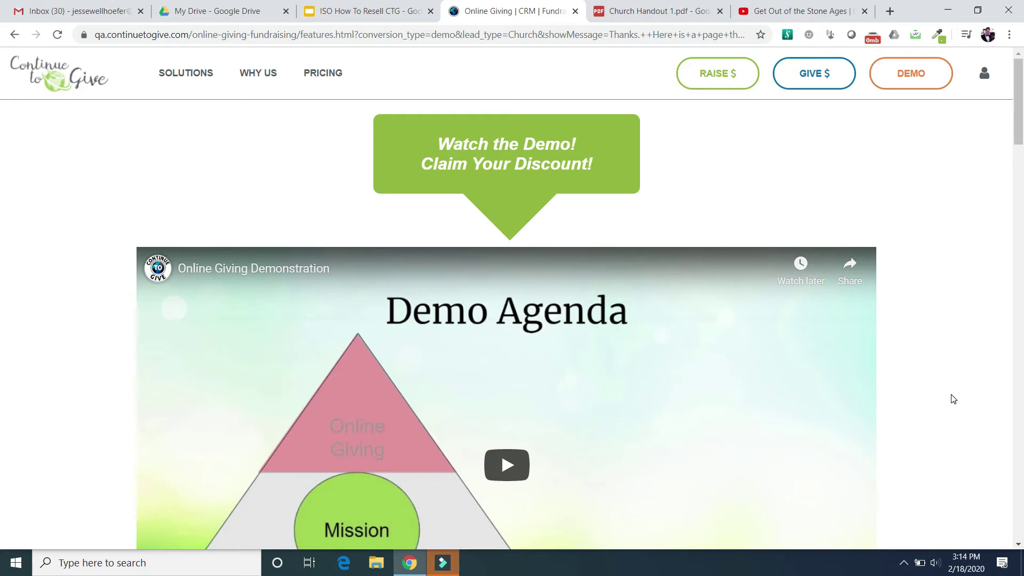
pyautogui.scroll(-3, 952, 399)
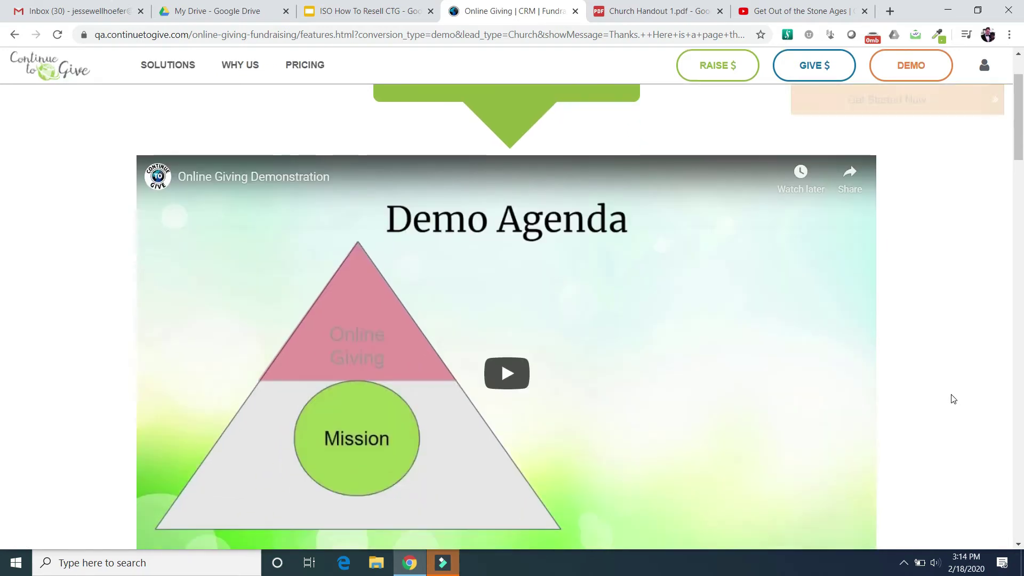
pyautogui.scroll(-5, 953, 399)
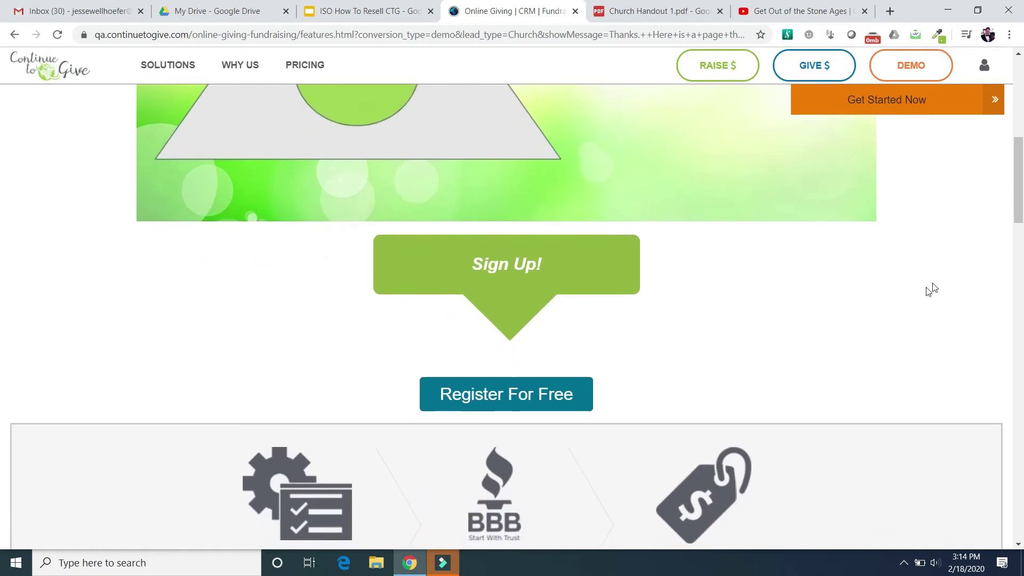
pyautogui.click(490, 390)
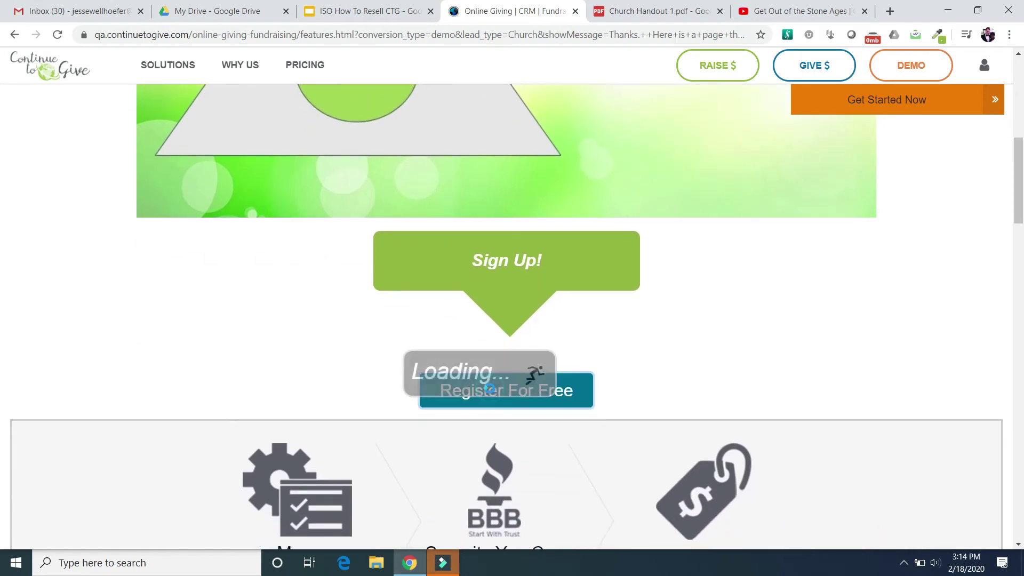
pyautogui.click(458, 183)
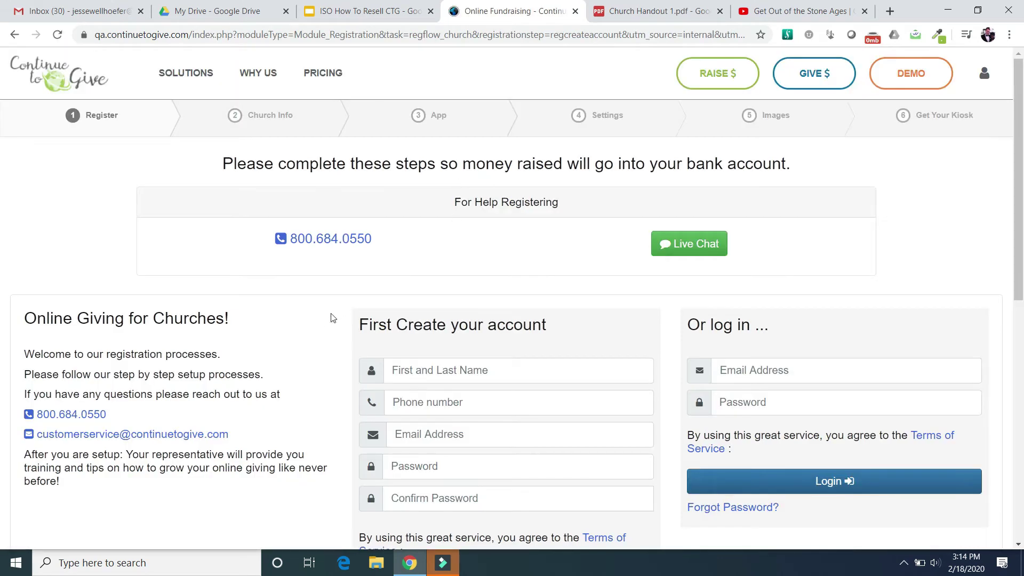
# - Register a test account with the holder's name, e-mail and a matching password
pyautogui.scroll(-1, 427, 330)
pyautogui.click(464, 312)
pyautogui.write('Test Jess')
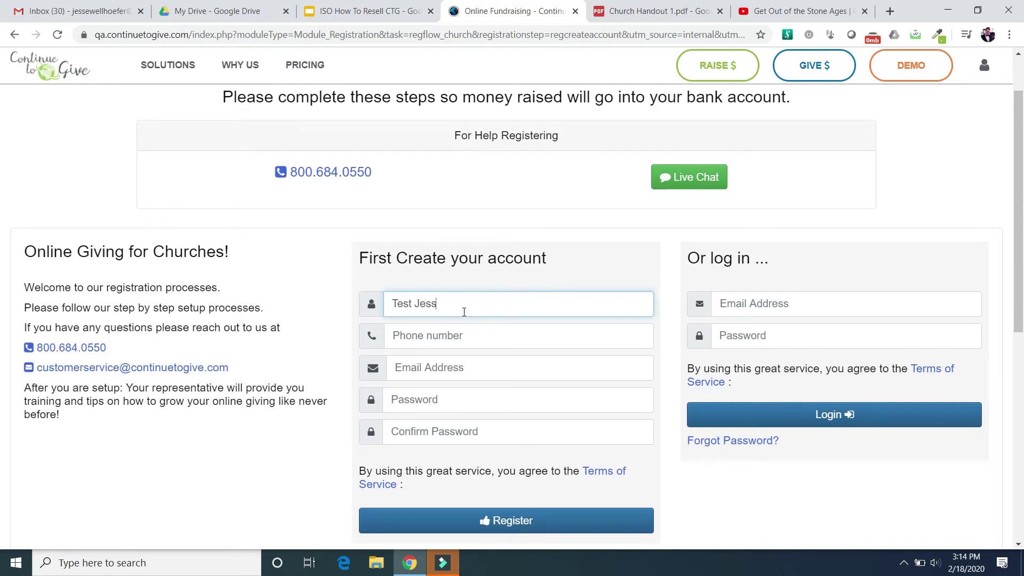
pyautogui.write('1231231')
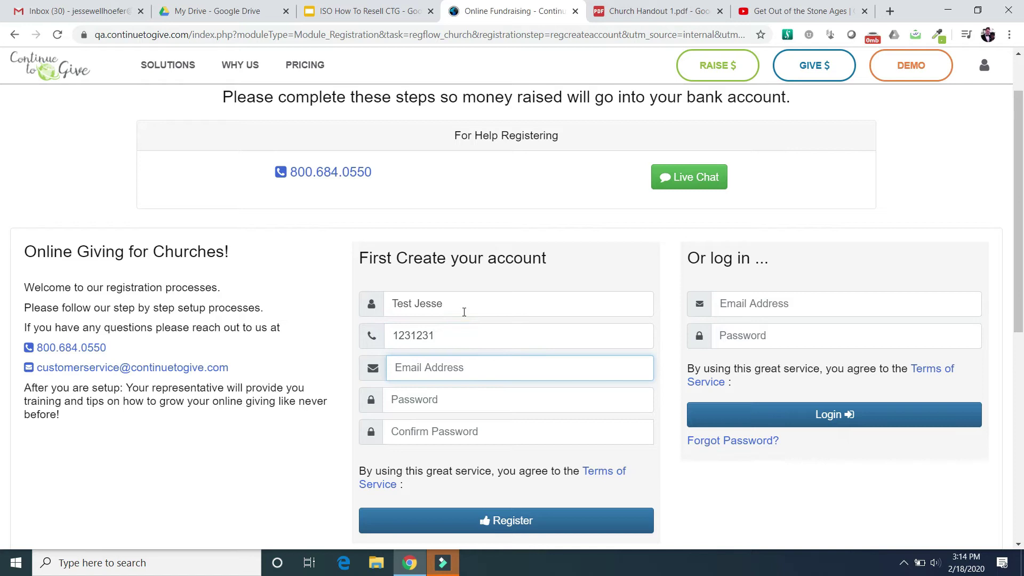
pyautogui.write('je')
pyautogui.press('BackSpace')
pyautogui.press('Tab')
pyautogui.write('123123')
pyautogui.press('Tab')
pyautogui.write('123')
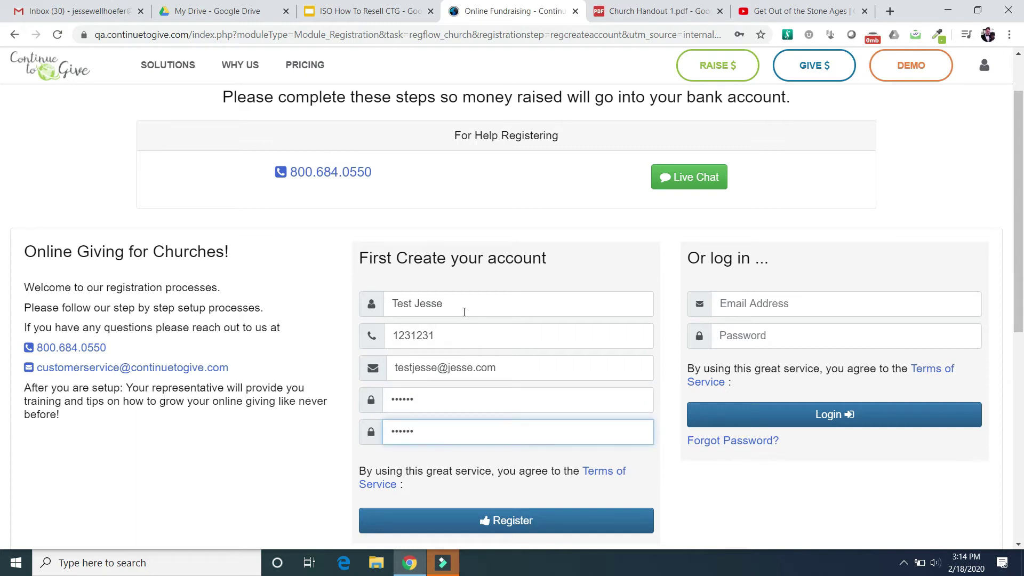
pyautogui.write('123')
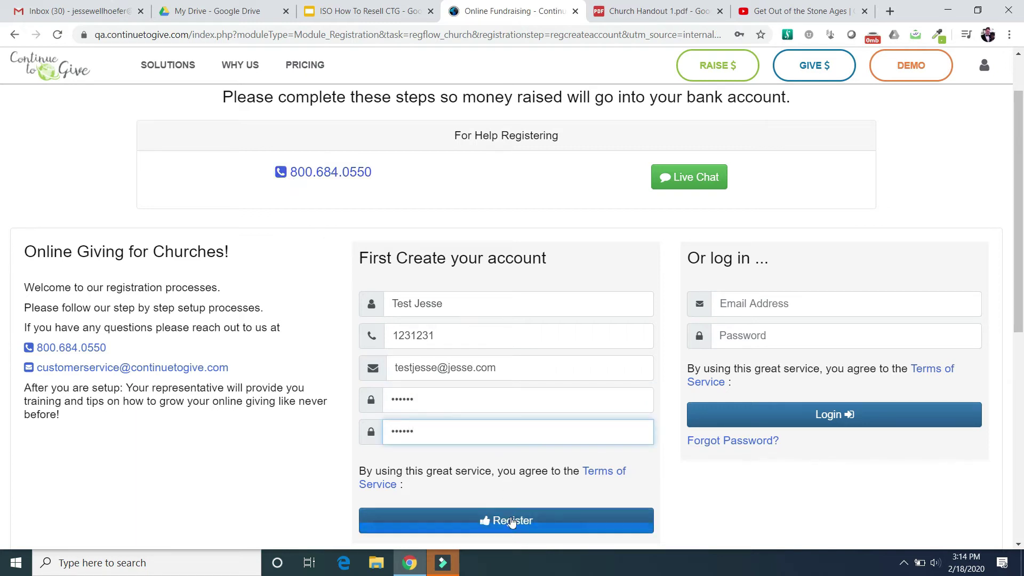
pyautogui.click(510, 520)
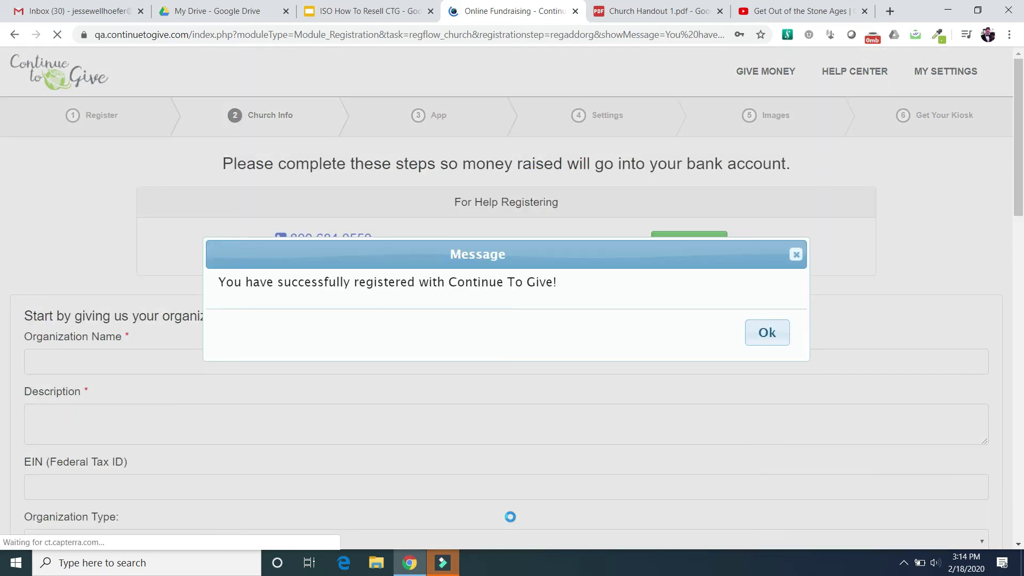
# - Acknowledge the registration success, decline saving the password, and point out the support phone number
pyautogui.click(775, 338)
pyautogui.click(762, 54)
pyautogui.click(219, 229)
pyautogui.click(423, 199)
pyautogui.moveTo(428, 196); pyautogui.dragTo(674, 225)
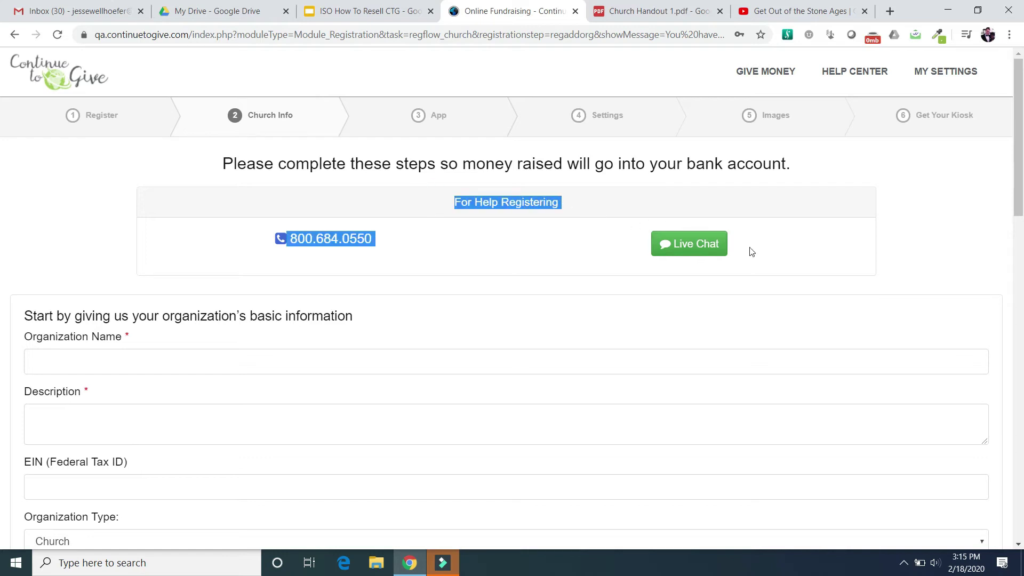
pyautogui.click(896, 251)
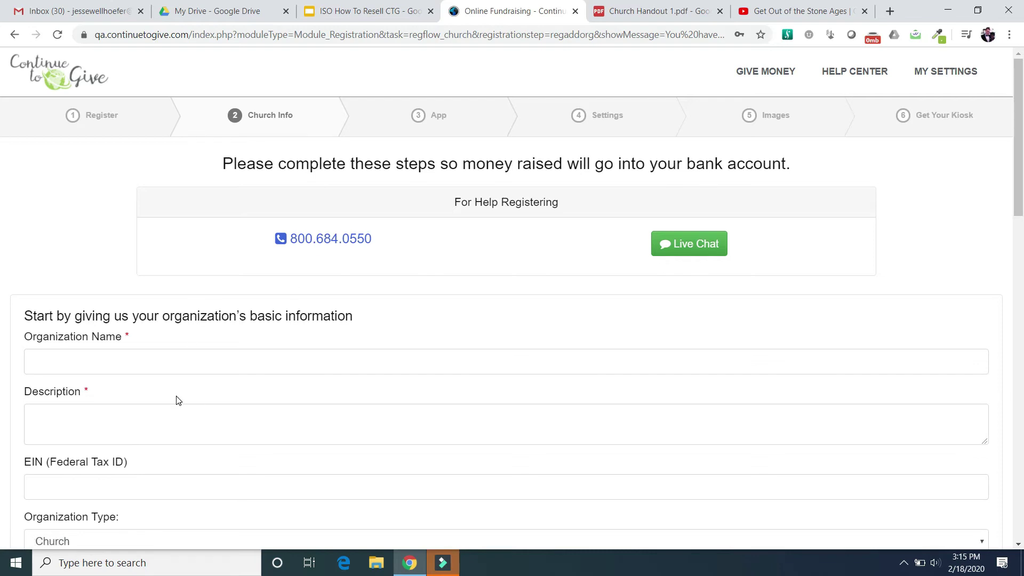
# - Enter 'Church of Christ' as the organization name and paste it as the description
pyautogui.click(188, 367)
pyautogui.write('Church of Christ')
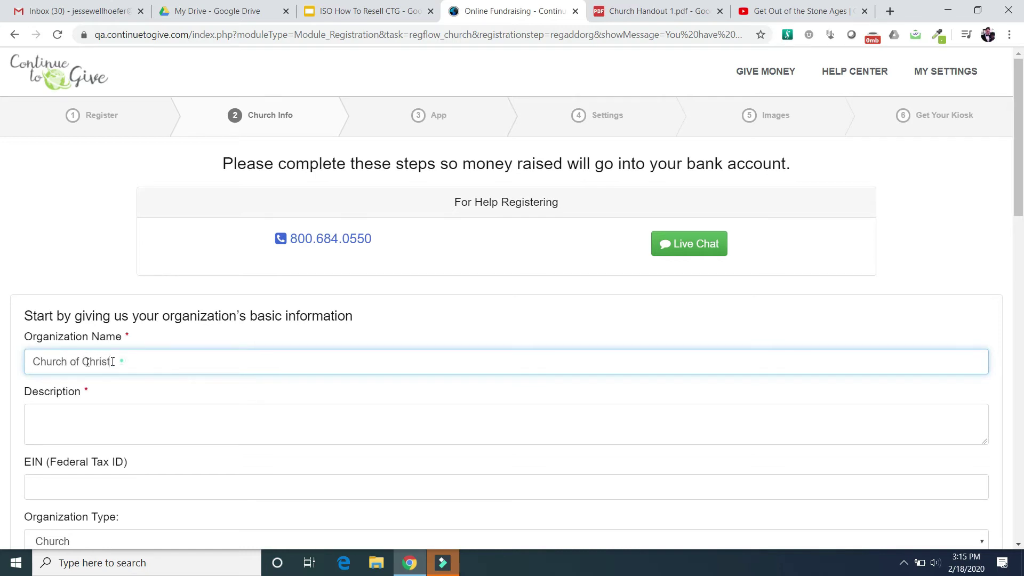
pyautogui.moveTo(112, 362); pyautogui.dragTo(7, 369)
pyautogui.hotkey('ctrl', 'c')
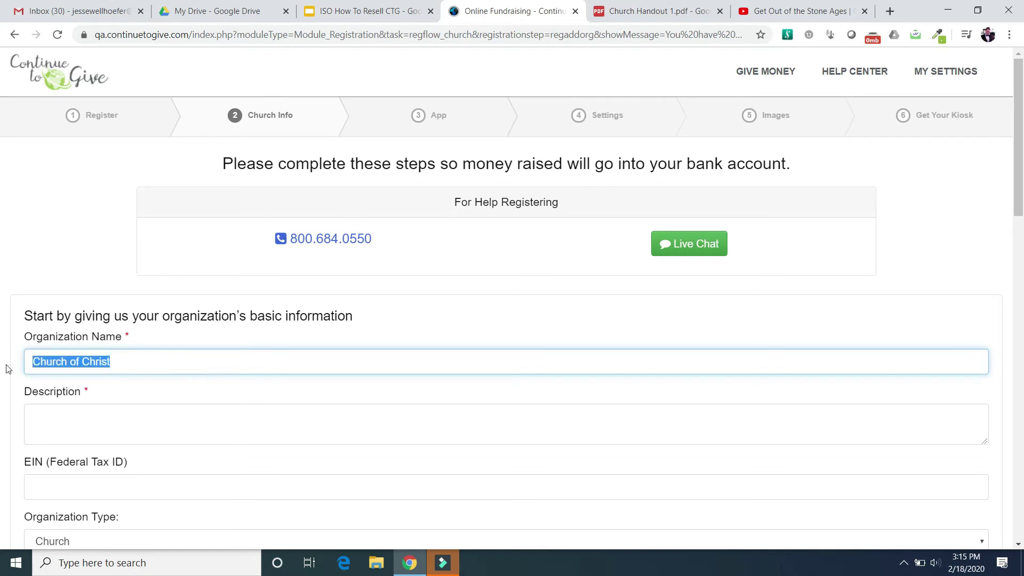
pyautogui.click(58, 414)
pyautogui.hotkey('ctrl', 'v')
pyautogui.scroll(-3, 56, 414)
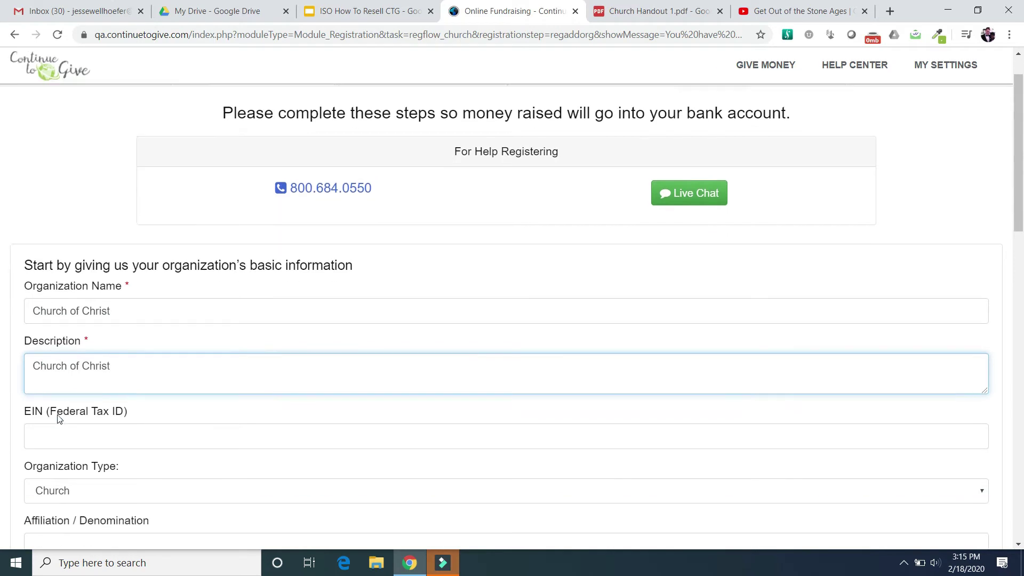
pyautogui.scroll(-2, 56, 414)
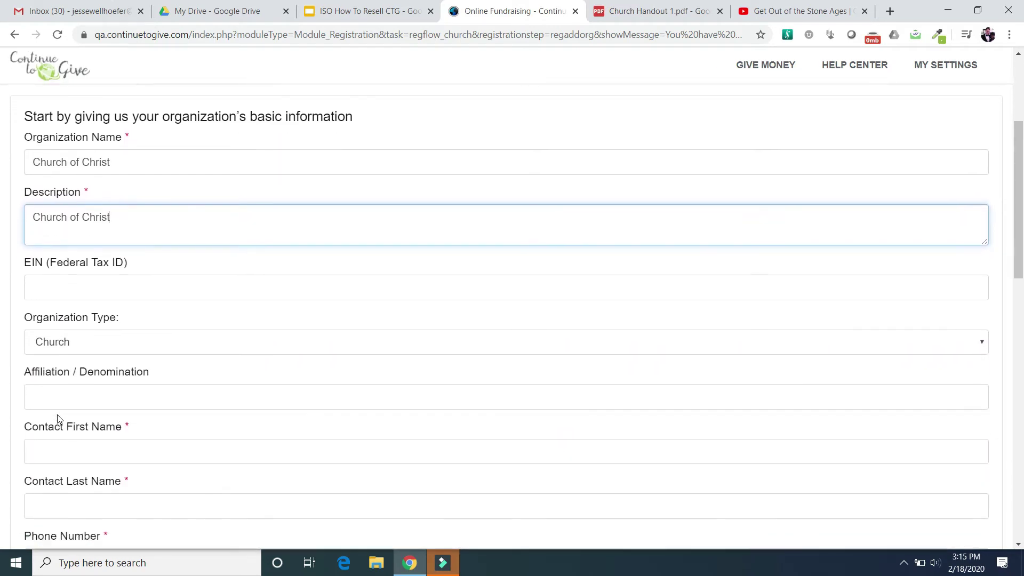
# - Fill in the contact's first name, last name and phone number
pyautogui.click(71, 407)
pyautogui.press('Tab')
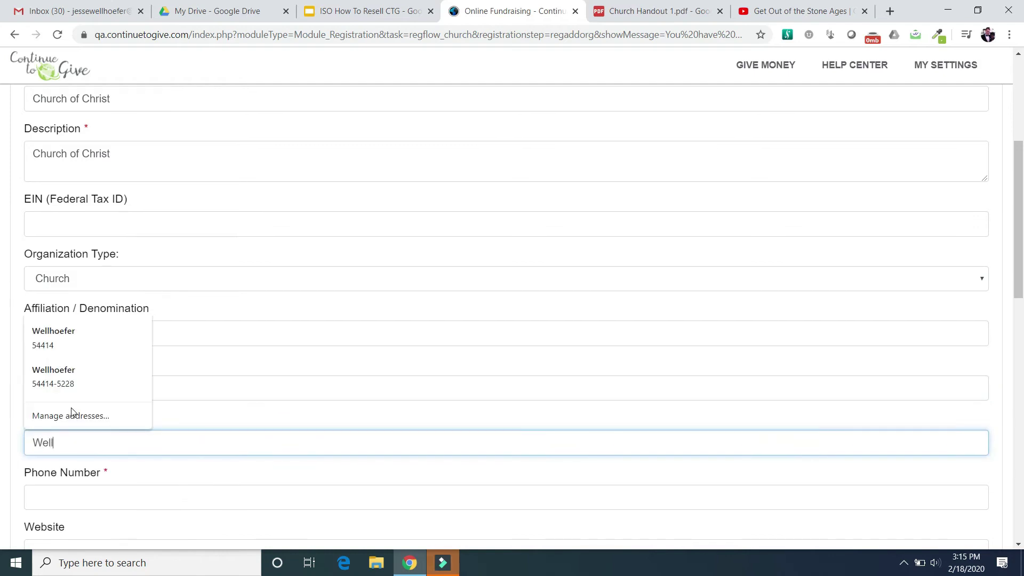
pyautogui.click(118, 495)
pyautogui.write('12312')
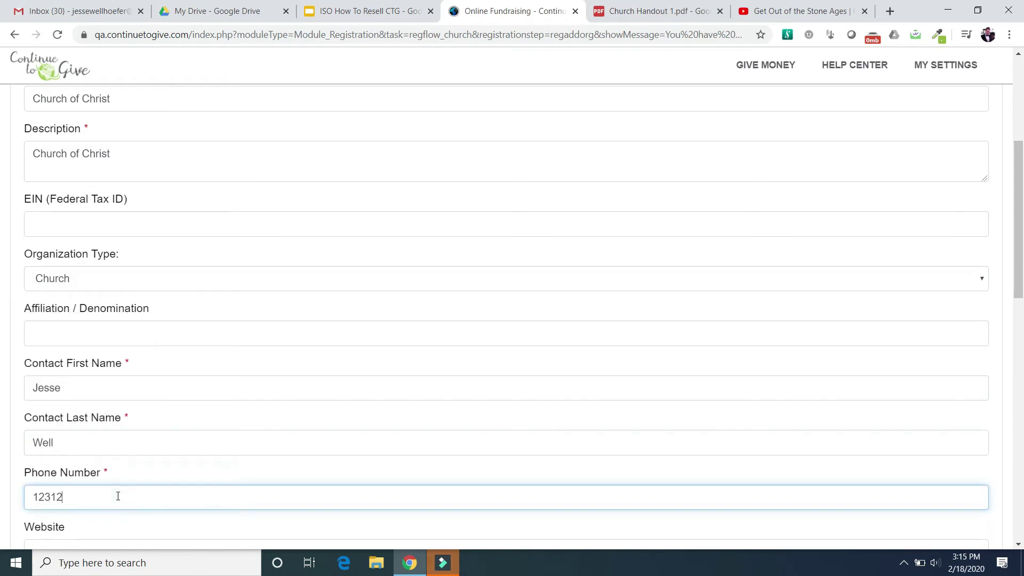
pyautogui.write('2')
pyautogui.scroll(-2, 117, 494)
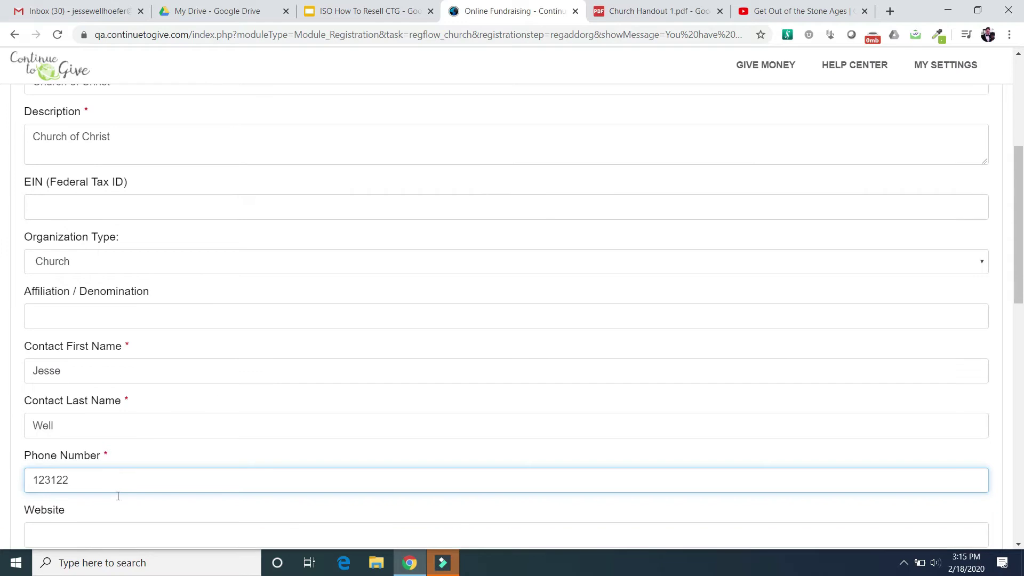
pyautogui.write('3')
pyautogui.scroll(-3, 113, 491)
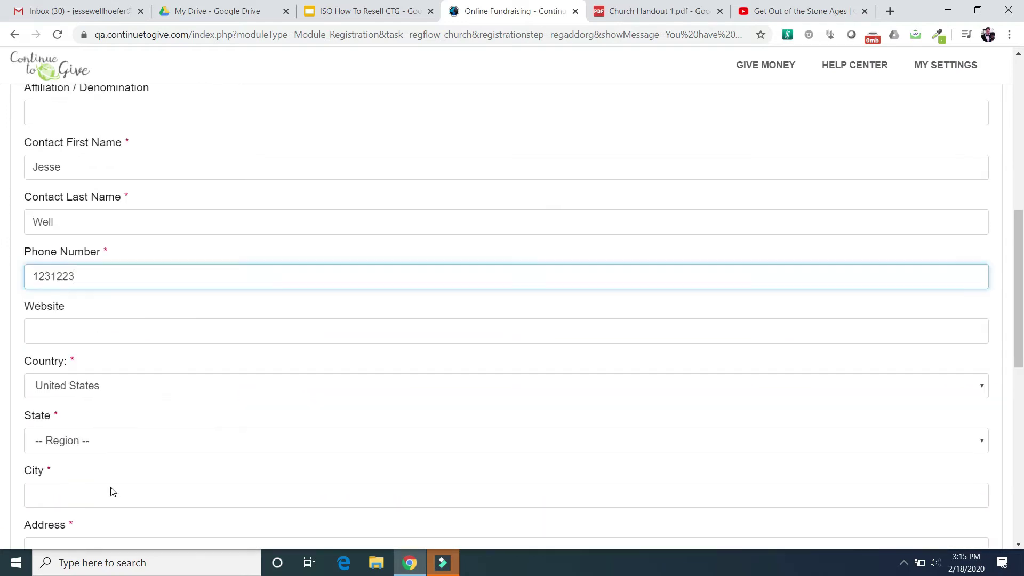
# - Set the state to Alaska, enter city, street address and postal code, and add the church
pyautogui.click(83, 397)
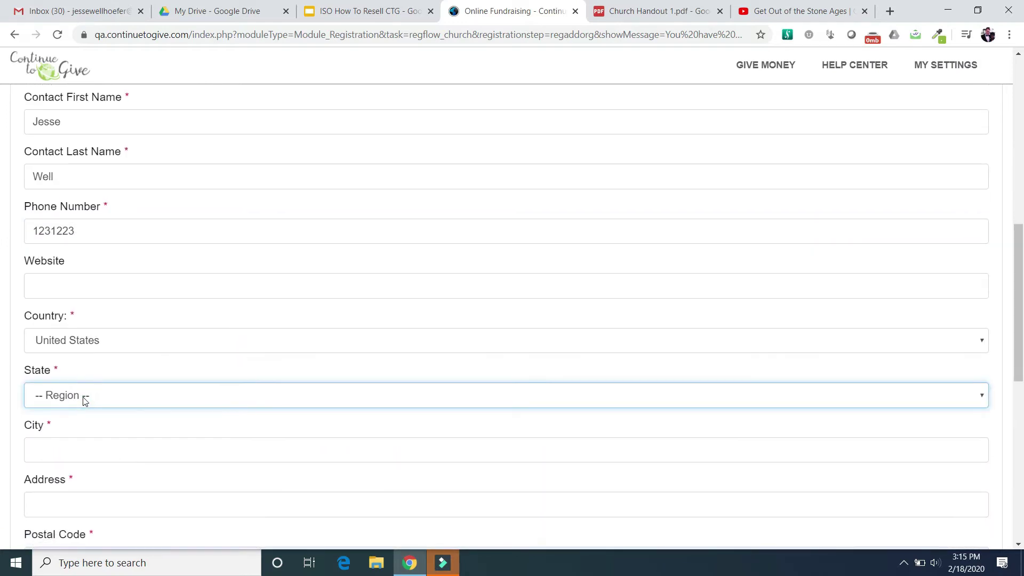
pyautogui.click(109, 399)
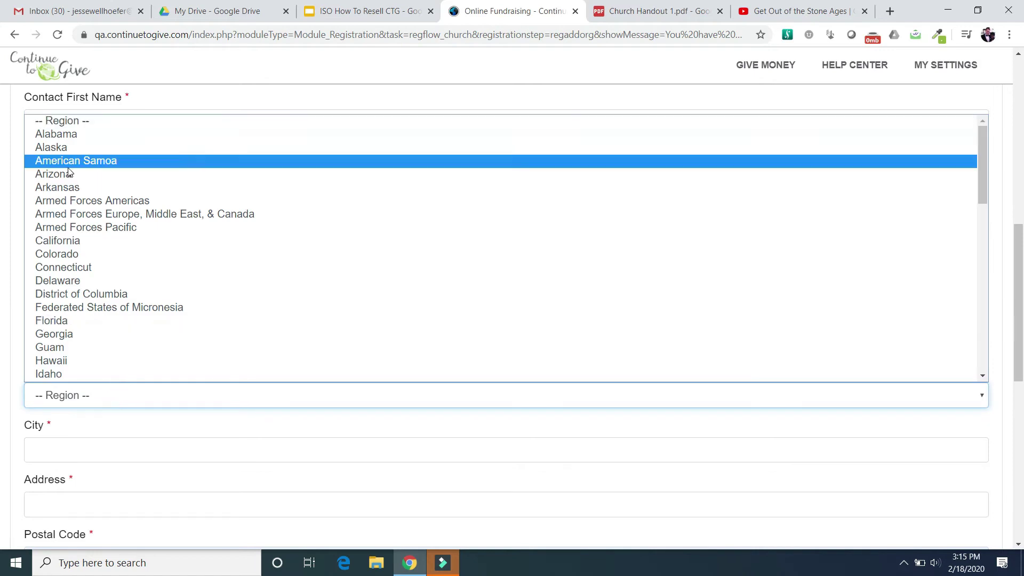
pyautogui.click(63, 153)
pyautogui.click(98, 452)
pyautogui.write('My City')
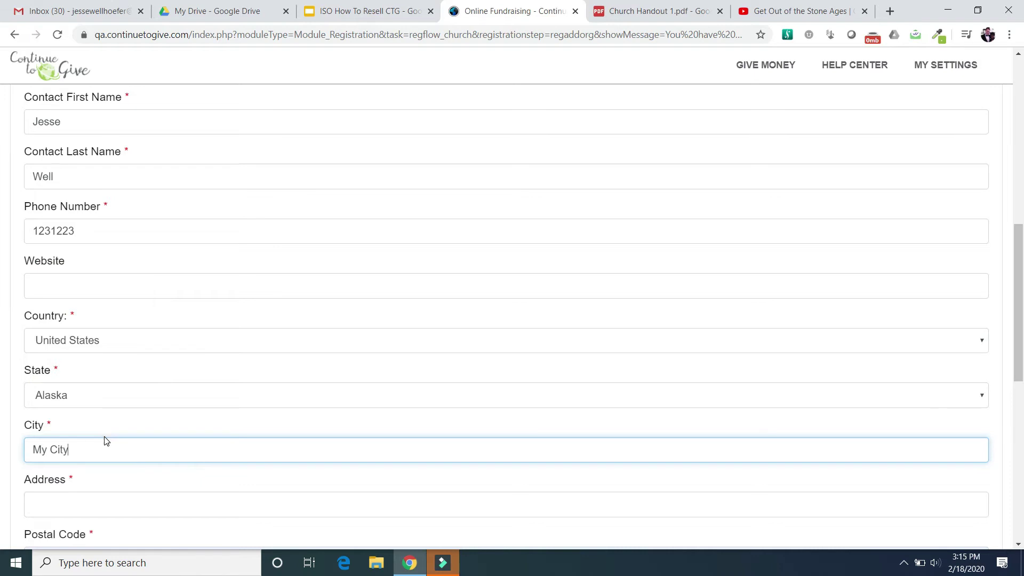
pyautogui.press('Tab')
pyautogui.write('My address')
pyautogui.press('Tab')
pyautogui.write('12312')
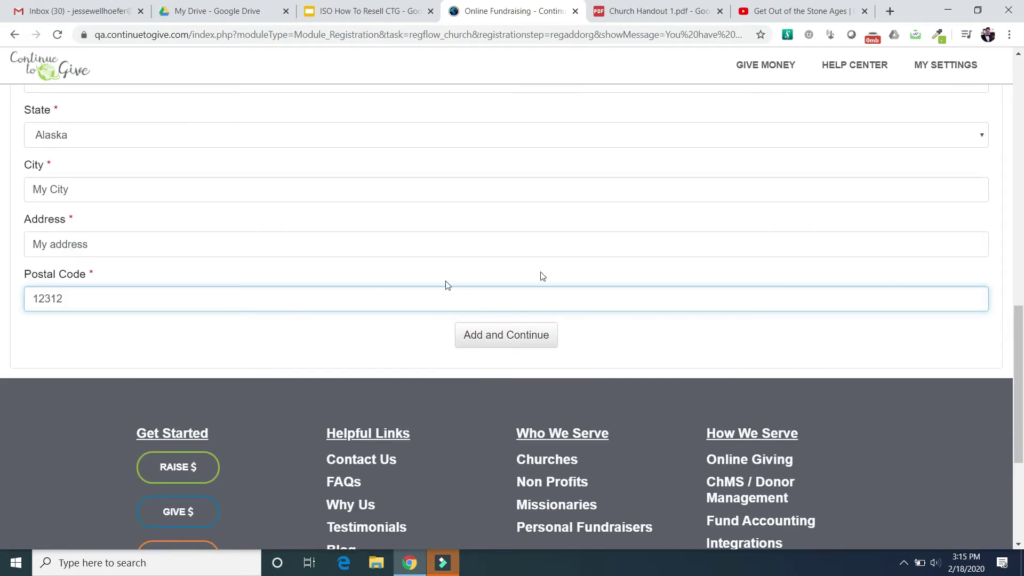
pyautogui.click(524, 336)
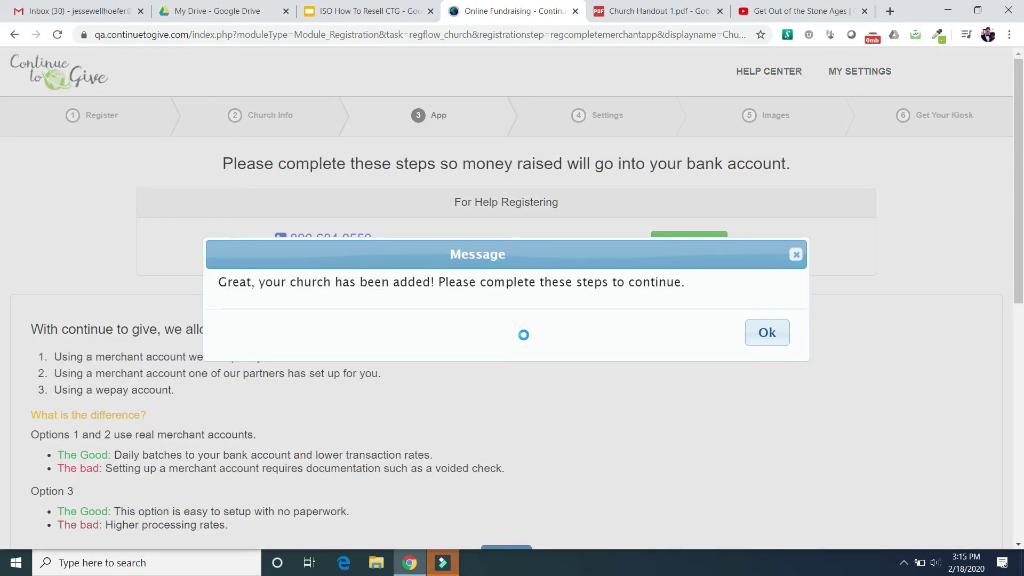
# - Close the church-added message, review the donation-receiving options, and begin merchant setup
pyautogui.click(763, 334)
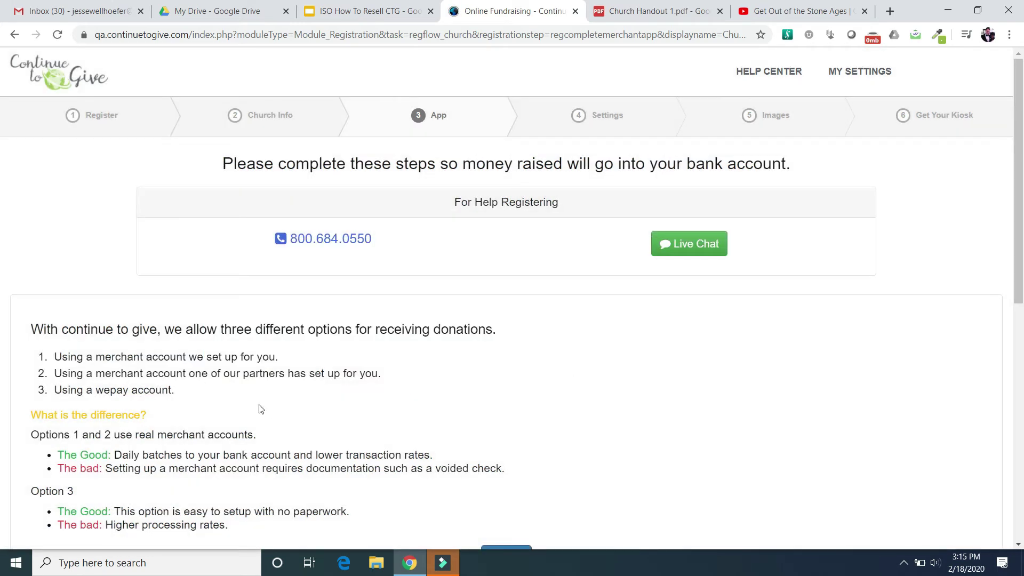
pyautogui.scroll(-2, 169, 365)
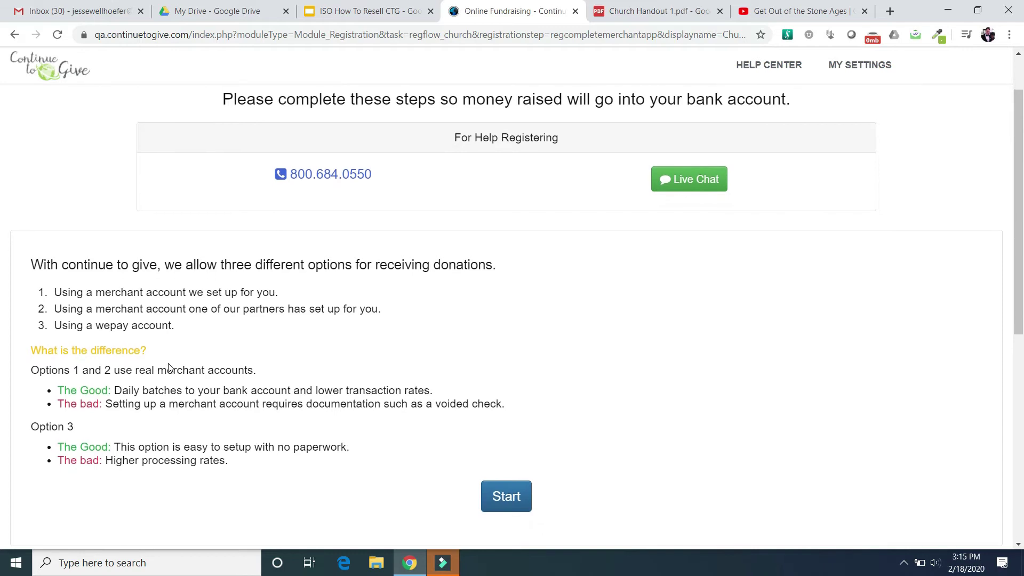
pyautogui.moveTo(55, 289); pyautogui.dragTo(296, 293)
pyautogui.moveTo(58, 305); pyautogui.dragTo(378, 306)
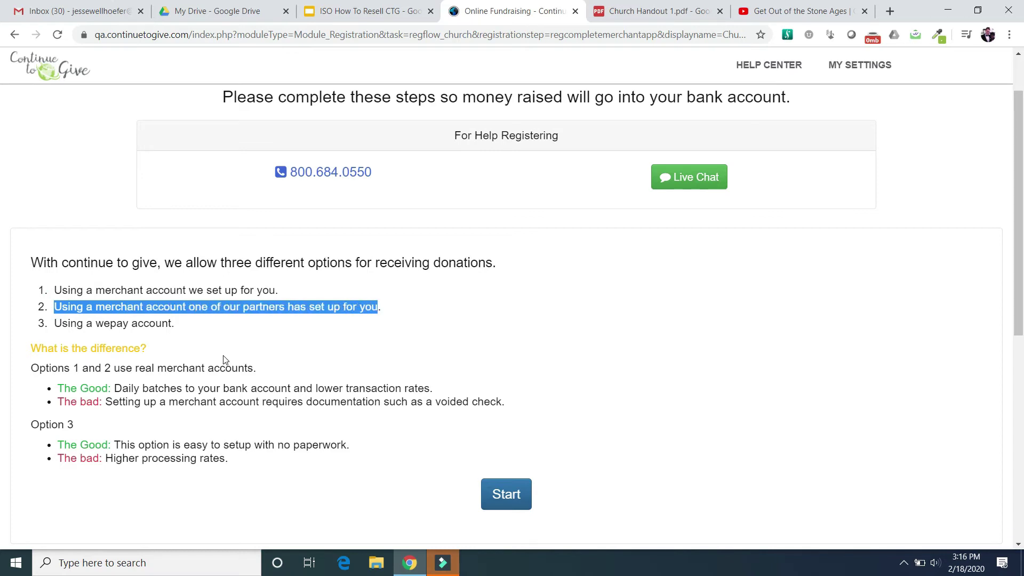
pyautogui.scroll(-1, 224, 360)
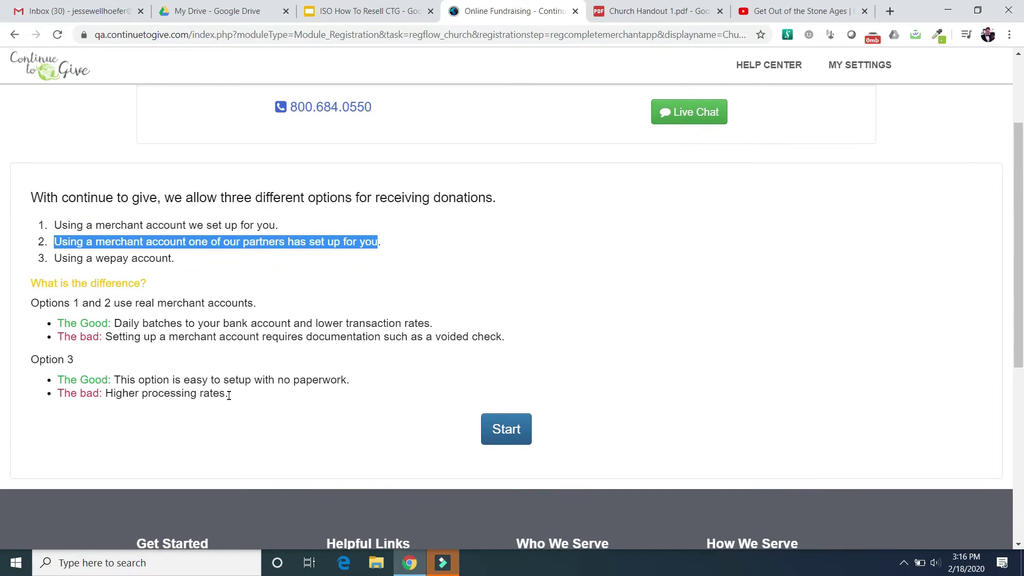
pyautogui.click(506, 429)
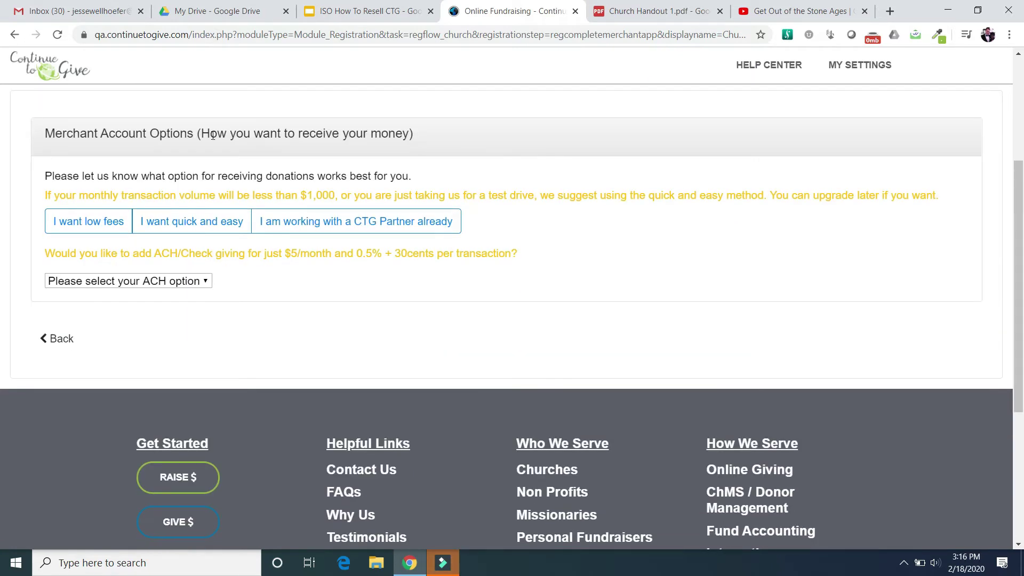
# - Select the existing CTG Partner option and save First Bank, gateway credentials and representative's name
pyautogui.click(348, 223)
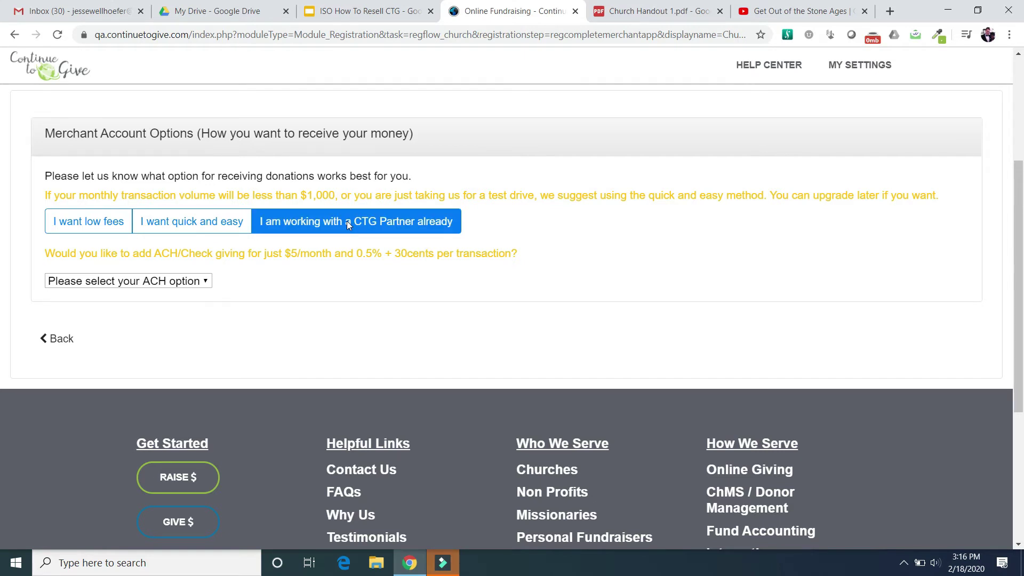
pyautogui.click(346, 221)
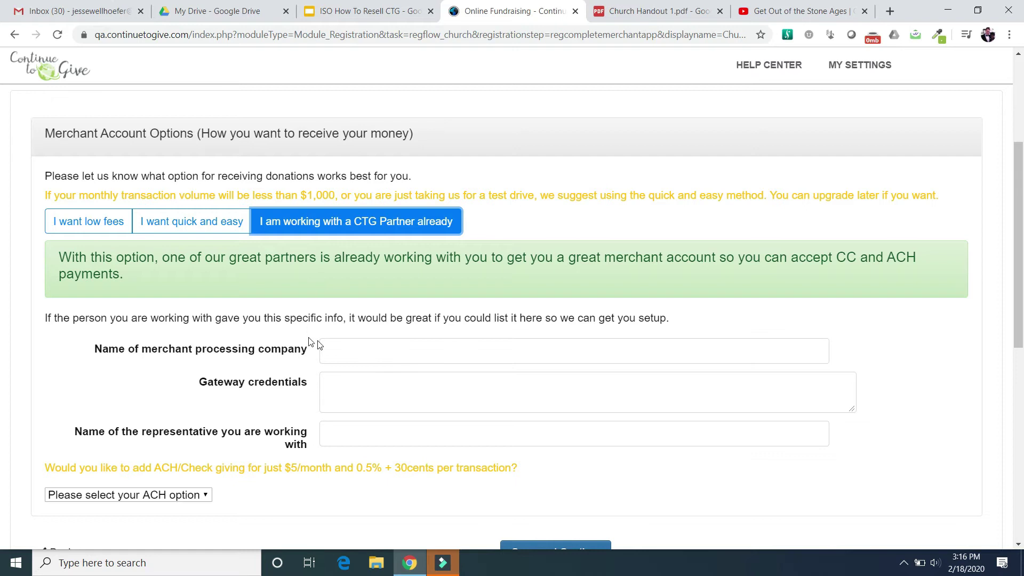
pyautogui.click(368, 350)
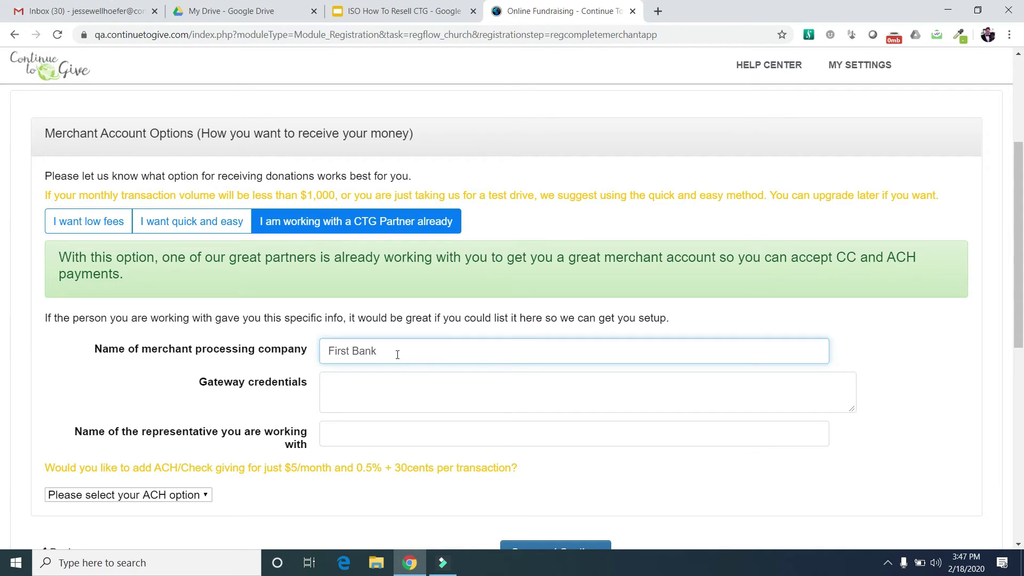
pyautogui.press('Tab')
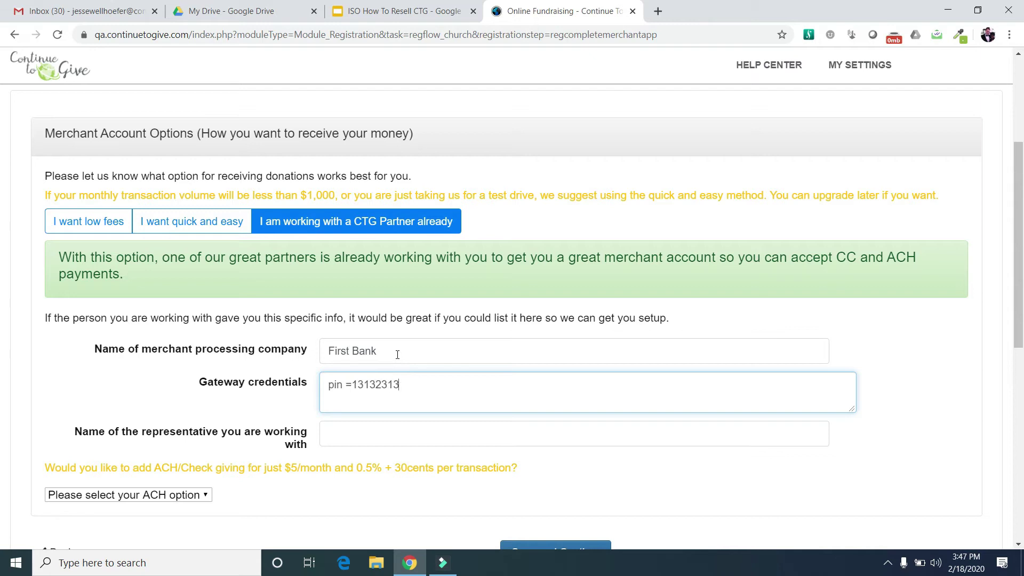
pyautogui.press('Tab')
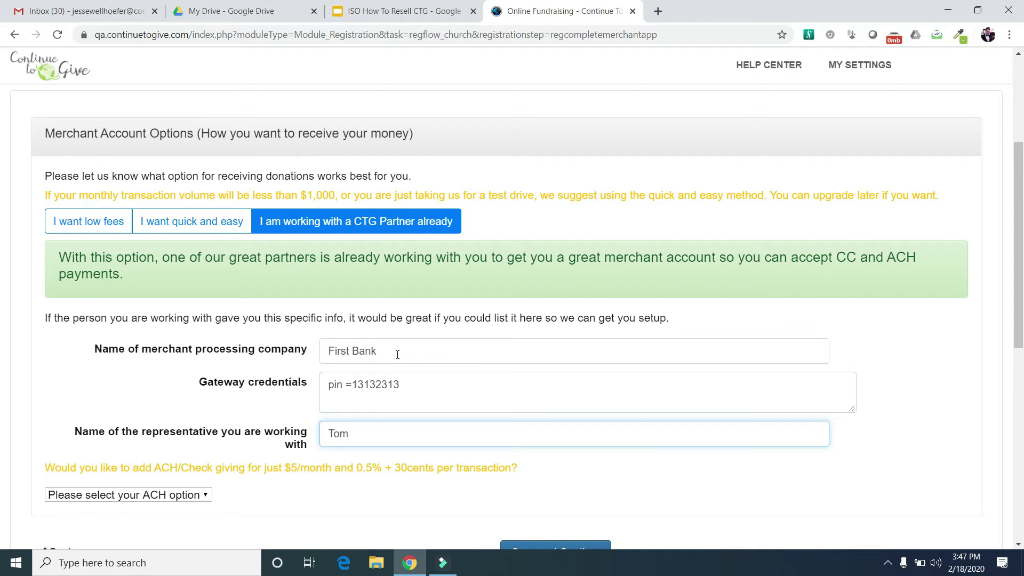
pyautogui.scroll(-1, 650, 533)
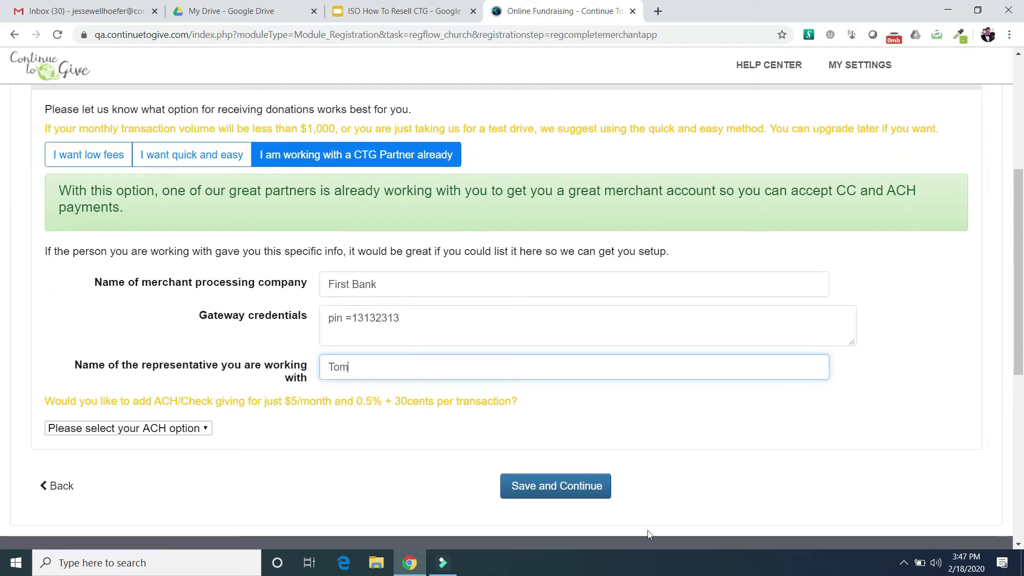
pyautogui.click(566, 486)
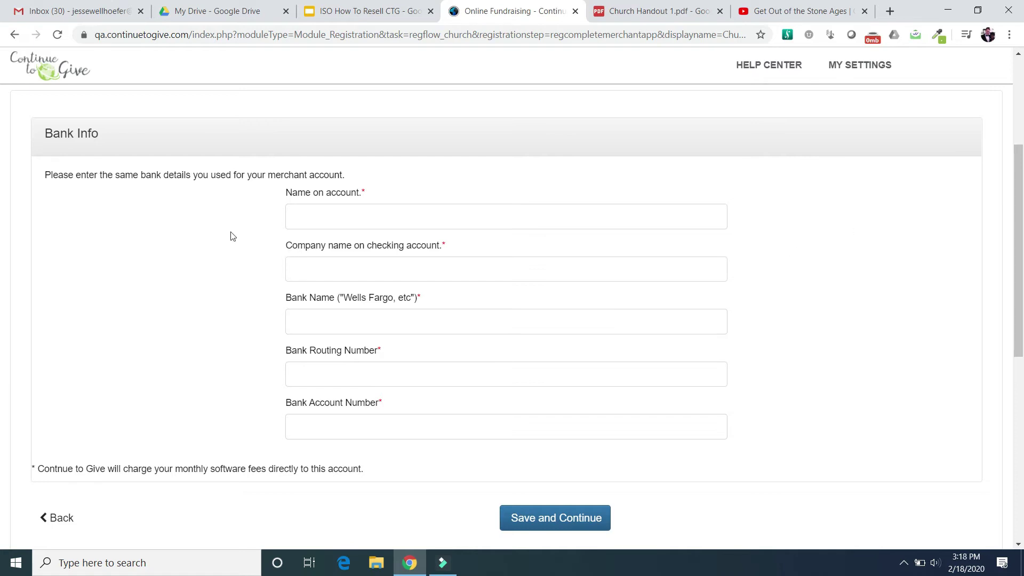
# - Save Bank Info with the account name, company, bank name, routing and account numbers
pyautogui.click(350, 219)
pyautogui.write('bank name')
pyautogui.press('Tab')
pyautogui.write('comp')
pyautogui.press('Tab')
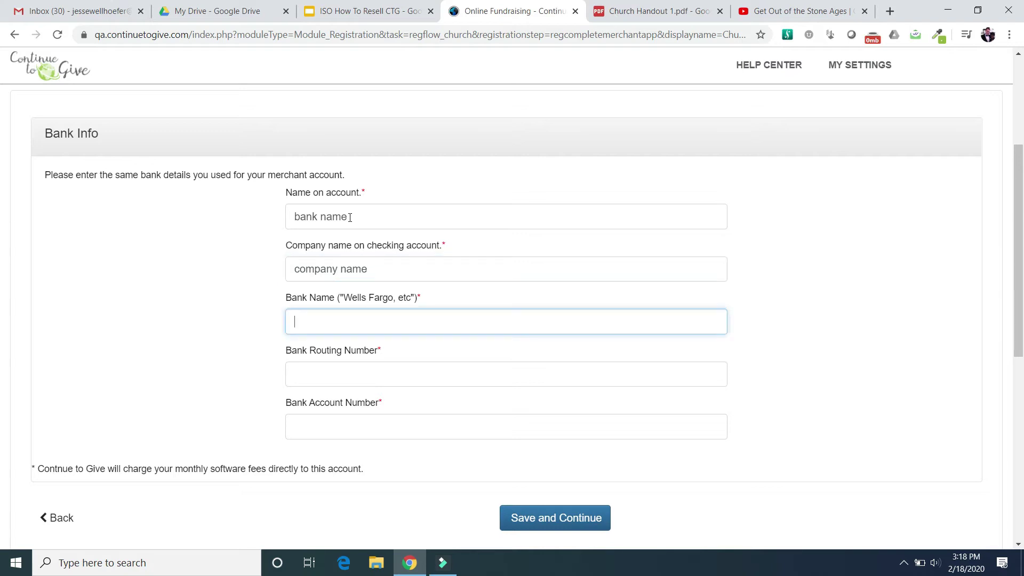
pyautogui.write('bank name')
pyautogui.press('Tab')
pyautogui.write('123123123')
pyautogui.press('Tab')
pyautogui.write('123123')
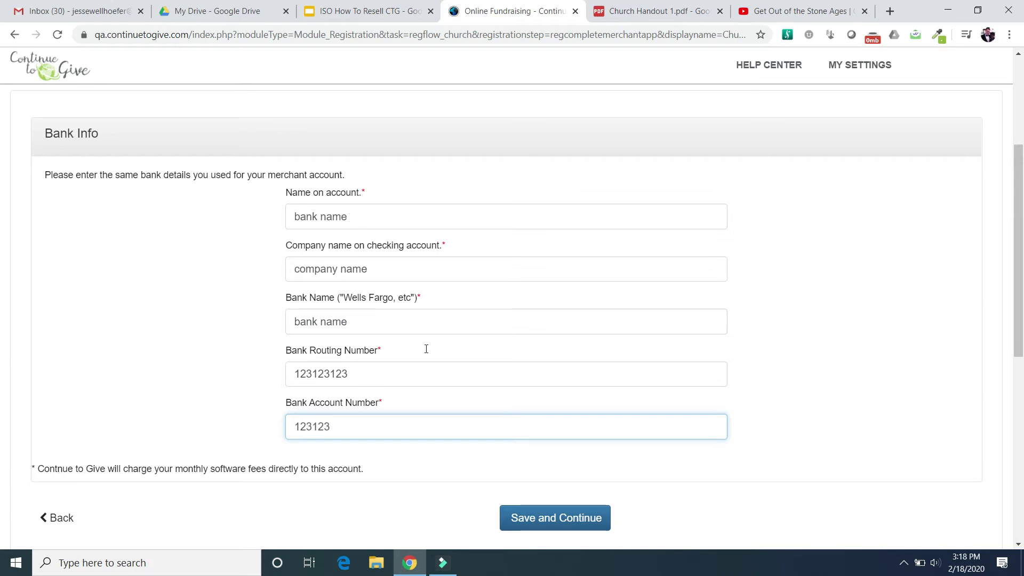
pyautogui.click(561, 527)
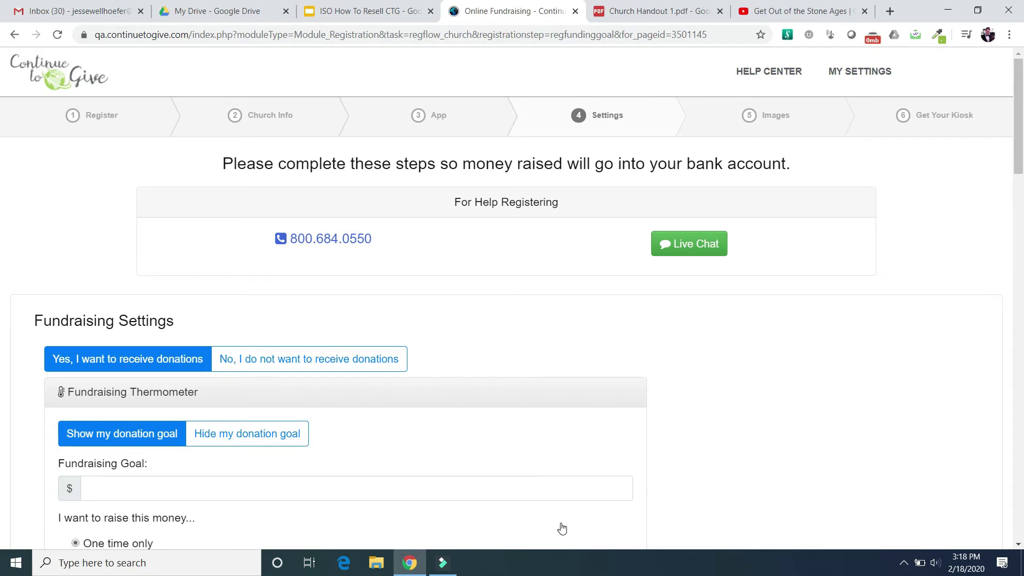
# - Enter 10000 as the fundraising goal and save the fundraising settings
pyautogui.click(270, 488)
pyautogui.write('100')
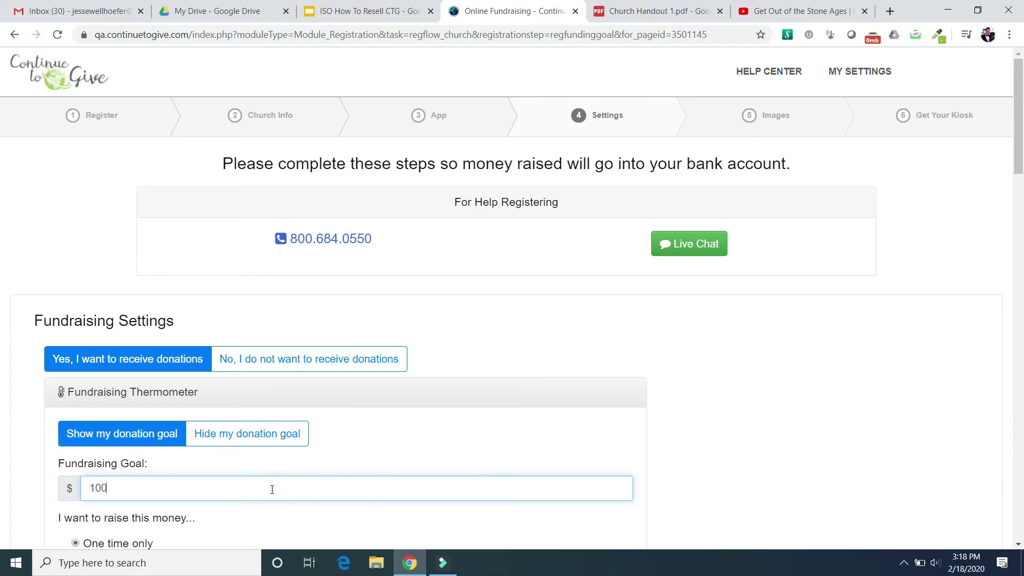
pyautogui.write('00')
pyautogui.click(793, 402)
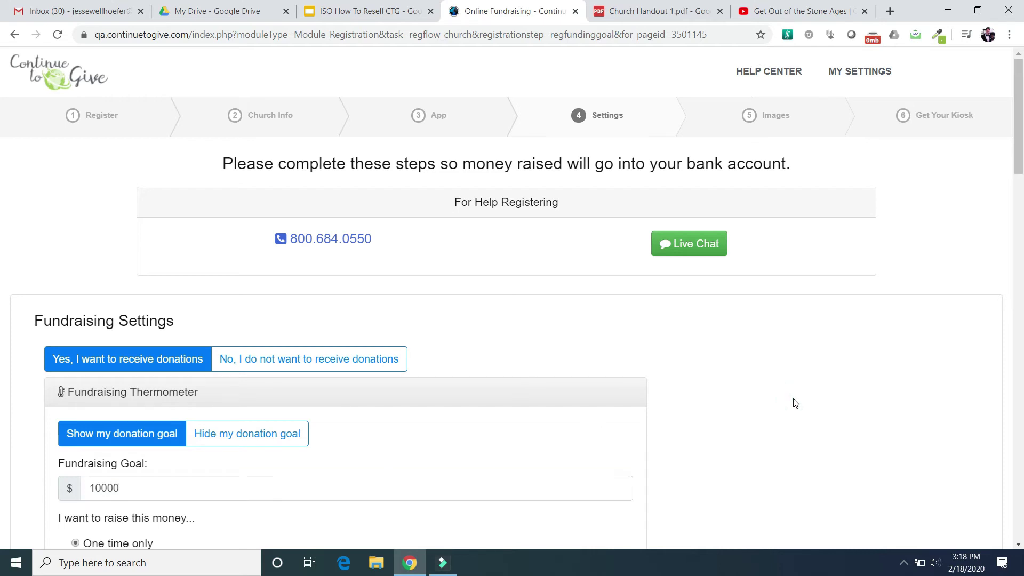
pyautogui.scroll(-6, 795, 403)
pyautogui.scroll(-15, 794, 403)
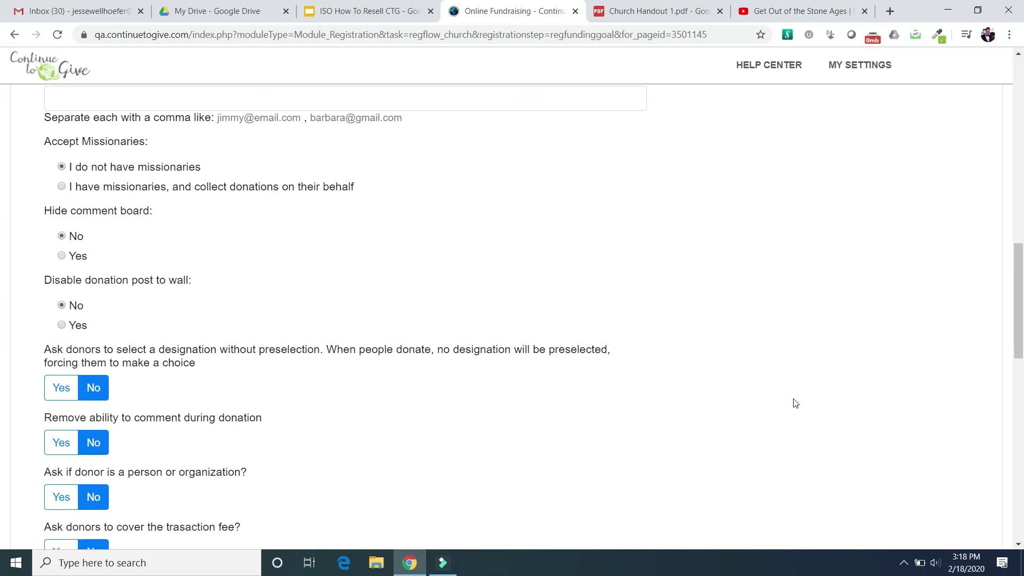
pyautogui.scroll(-8, 794, 403)
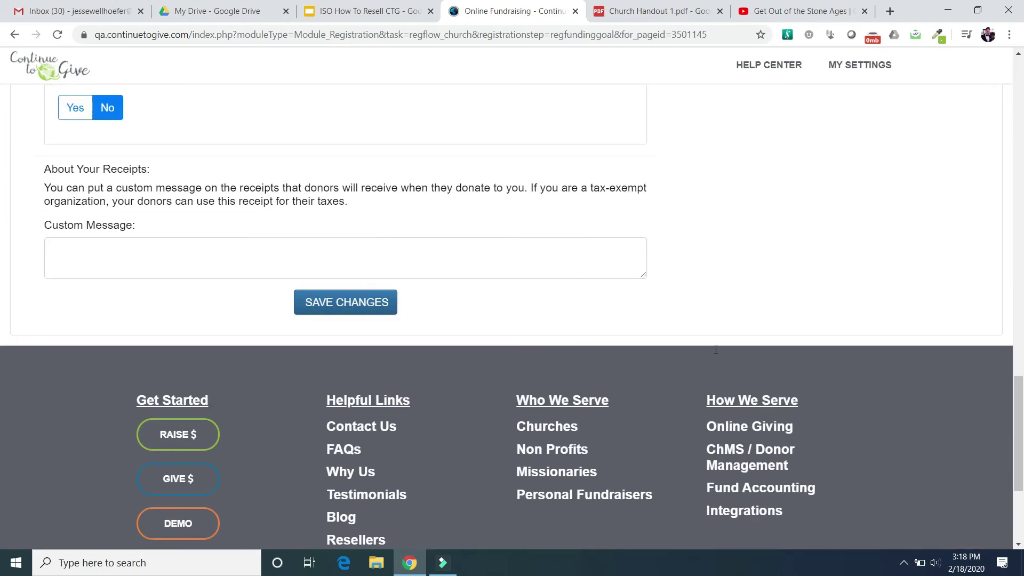
pyautogui.click(338, 287)
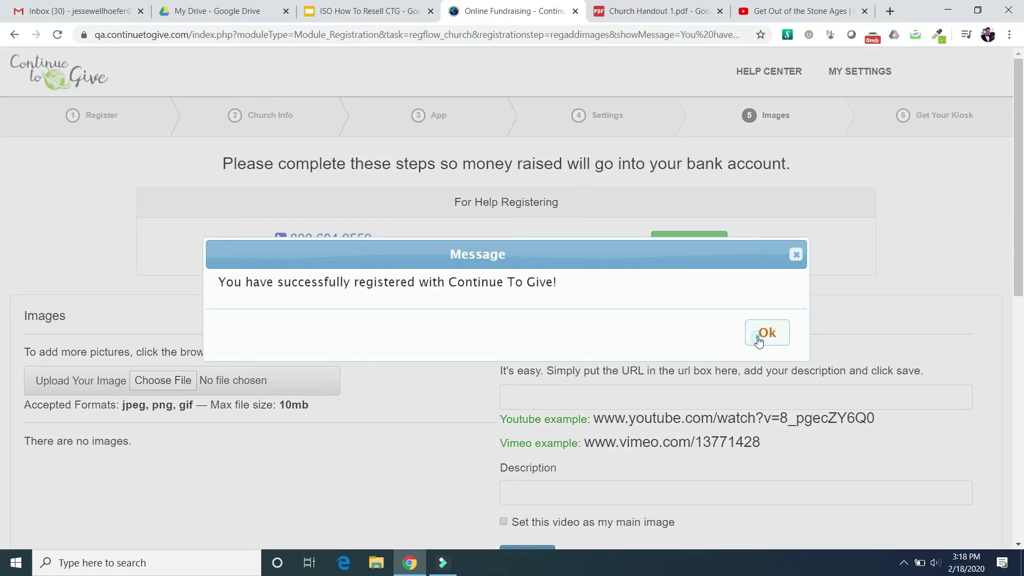
# - Upload the 'church image' file as the profile image and save it
pyautogui.click(767, 333)
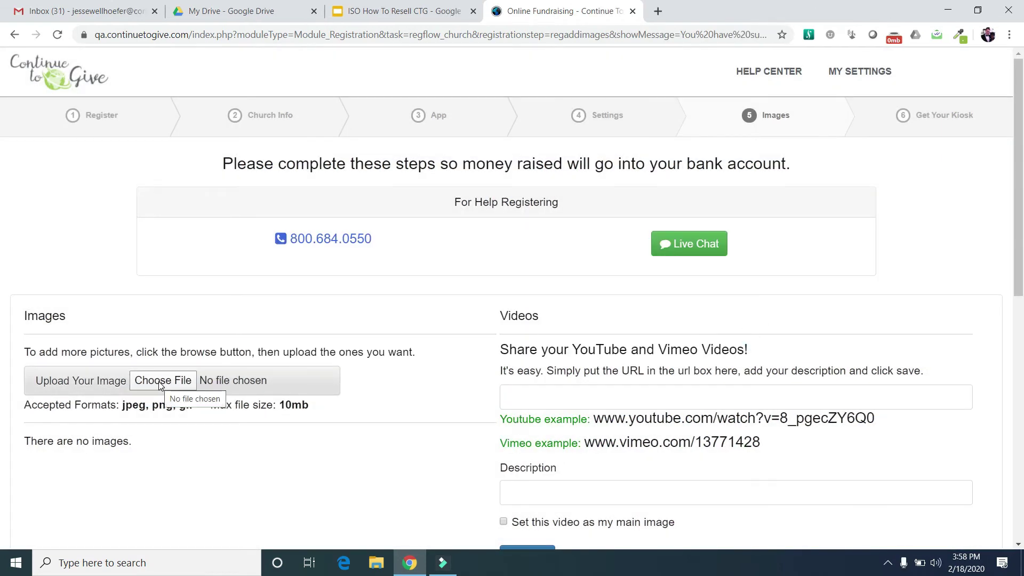
pyautogui.click(159, 381)
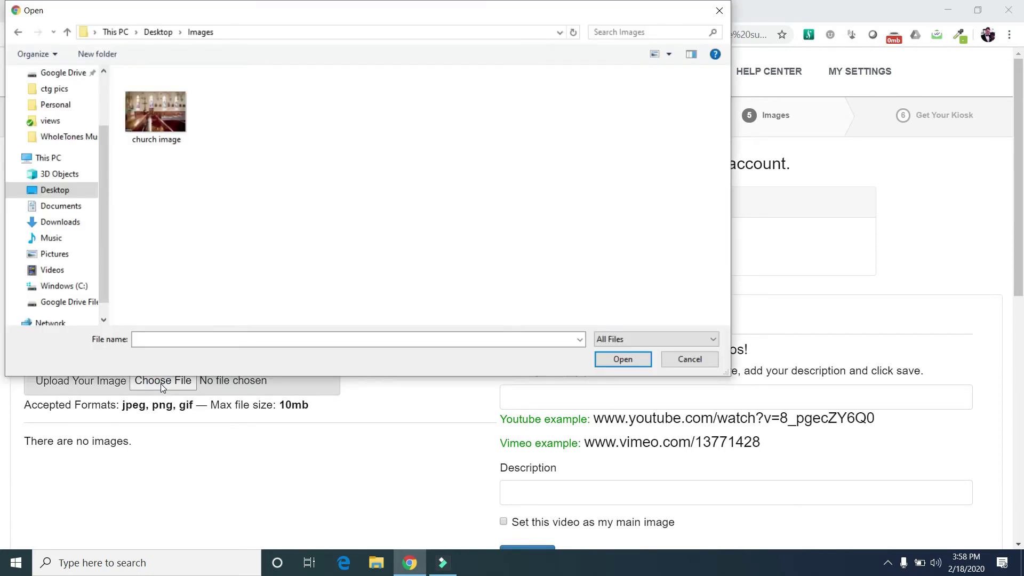
pyautogui.doubleClick(167, 136)
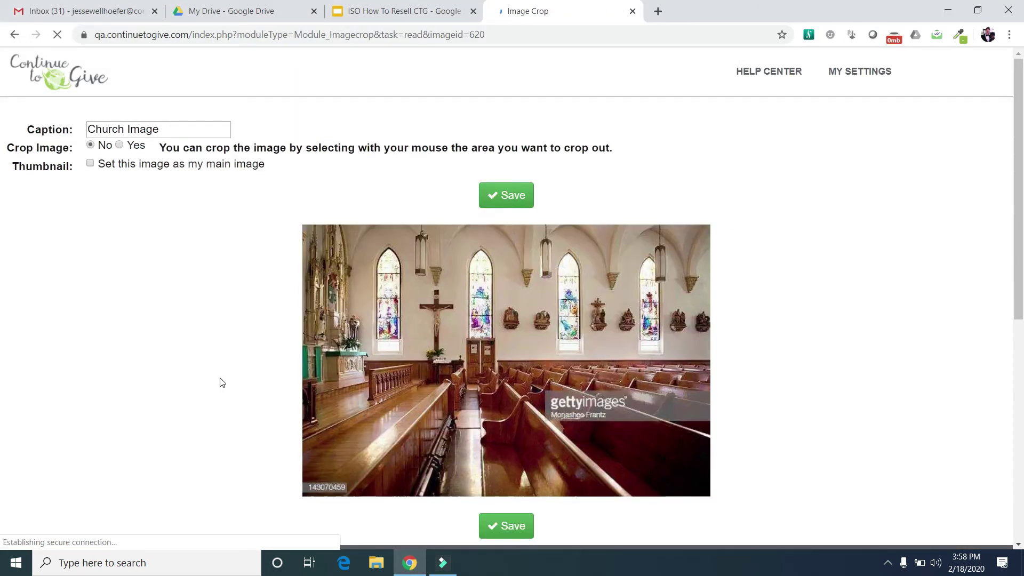
pyautogui.click(518, 200)
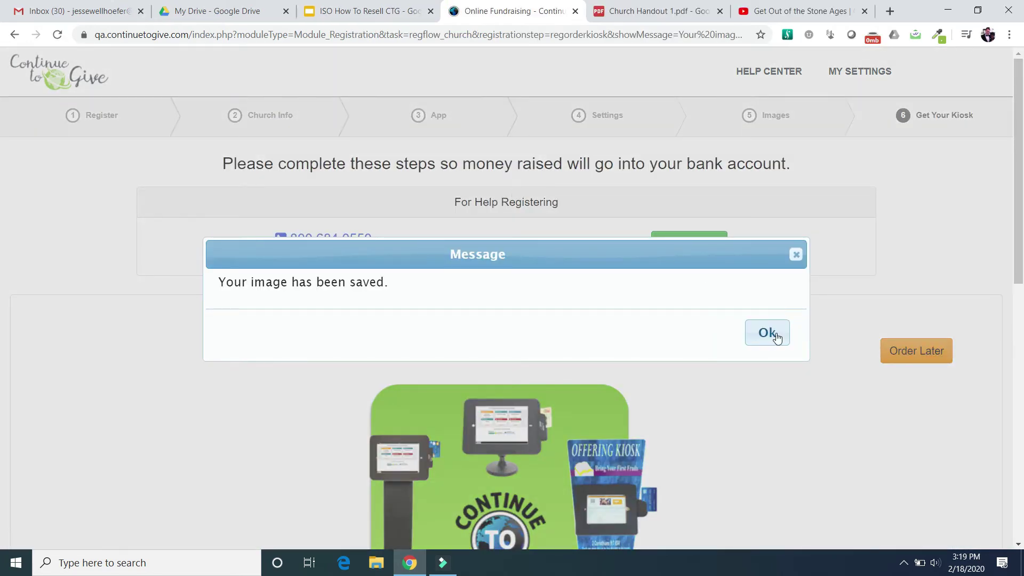
pyautogui.click(770, 333)
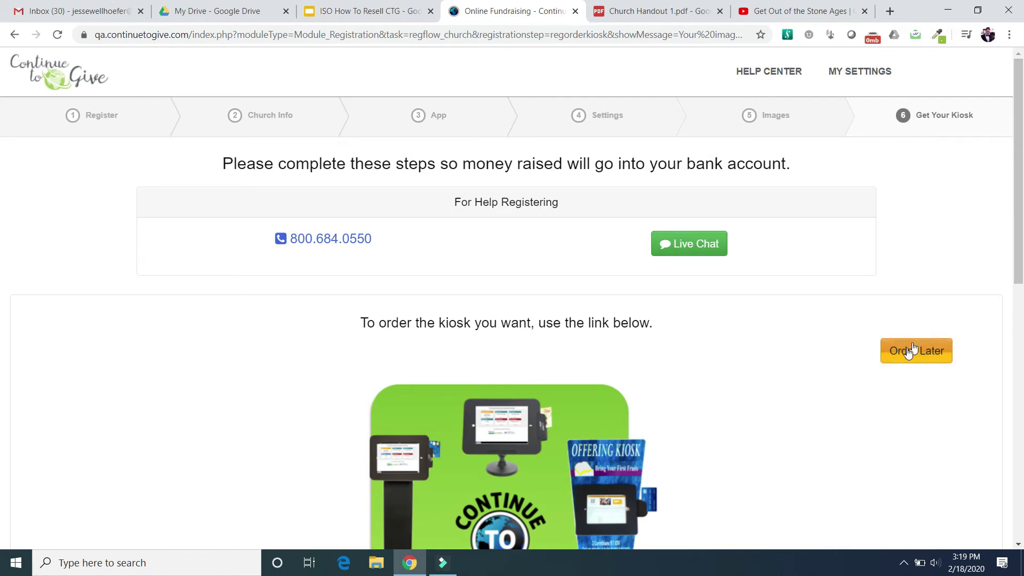
# - Choose Order Later on the Get Your Kiosk page to reach the Church of Christ dashboard
pyautogui.scroll(-4, 705, 386)
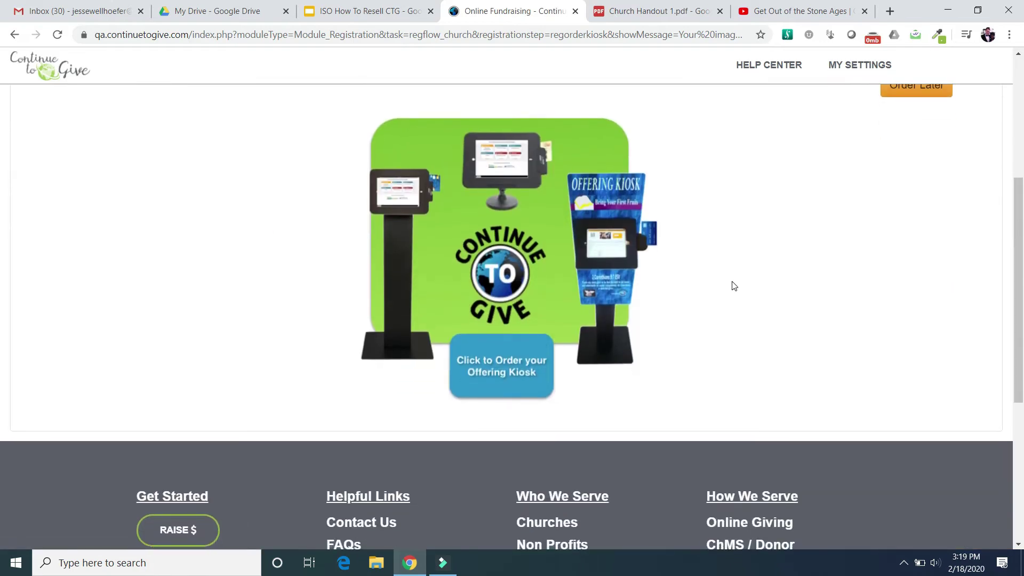
pyautogui.scroll(5, 731, 286)
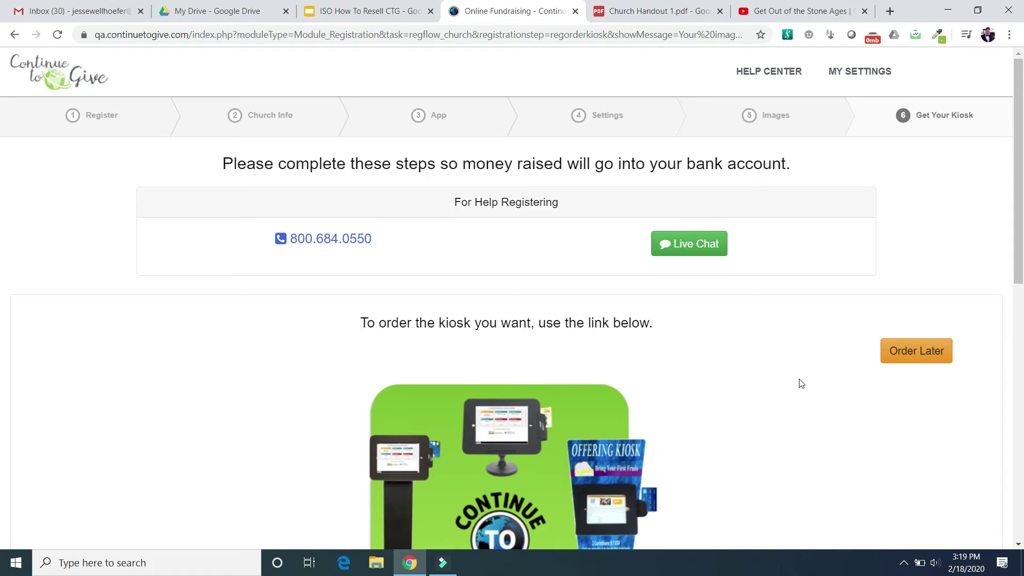
pyautogui.click(915, 352)
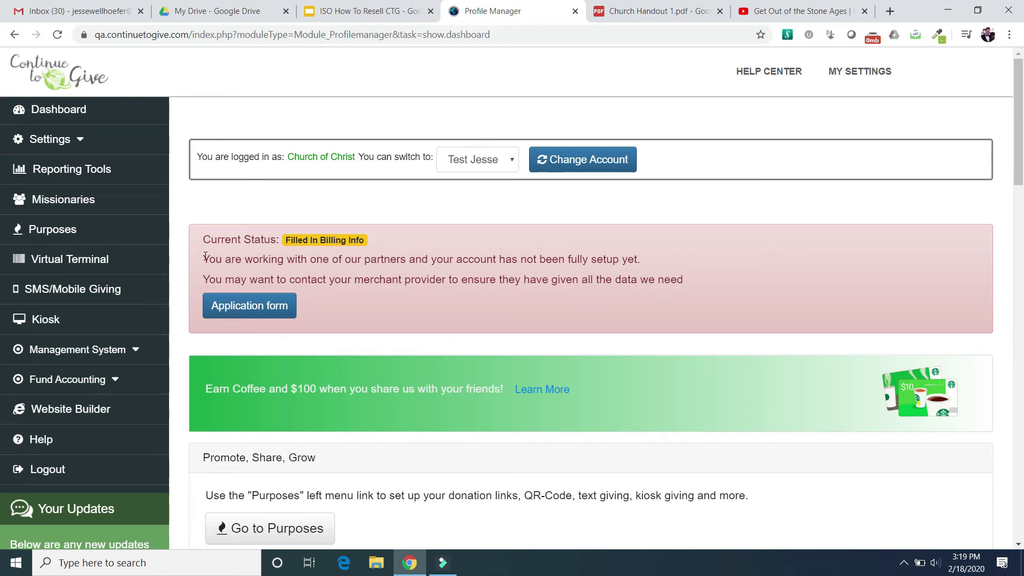
pyautogui.moveTo(206, 256); pyautogui.dragTo(218, 260)
pyautogui.click(241, 267)
pyautogui.scroll(-5, 396, 274)
pyautogui.scroll(5, 396, 276)
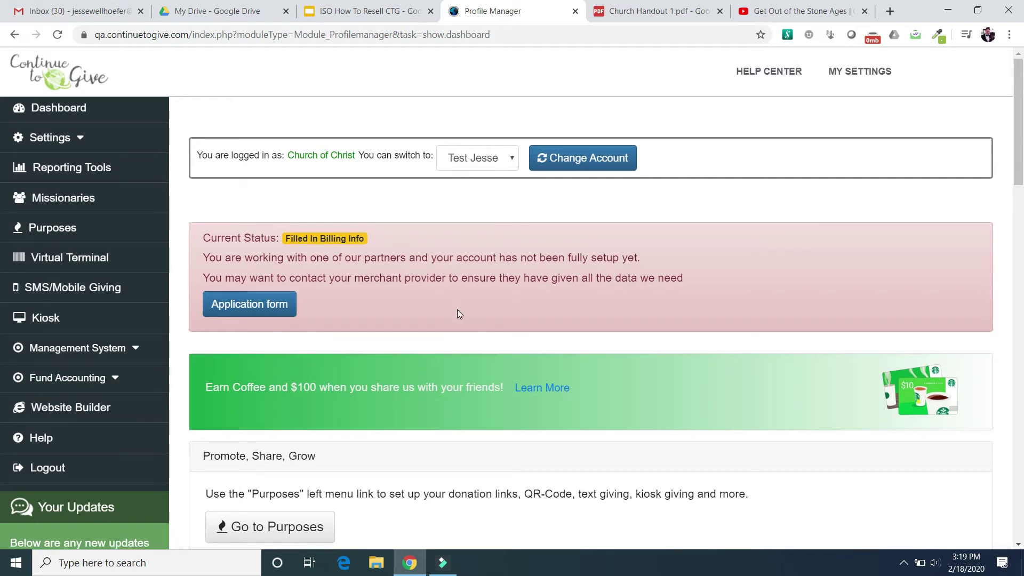
pyautogui.scroll(-4, 457, 309)
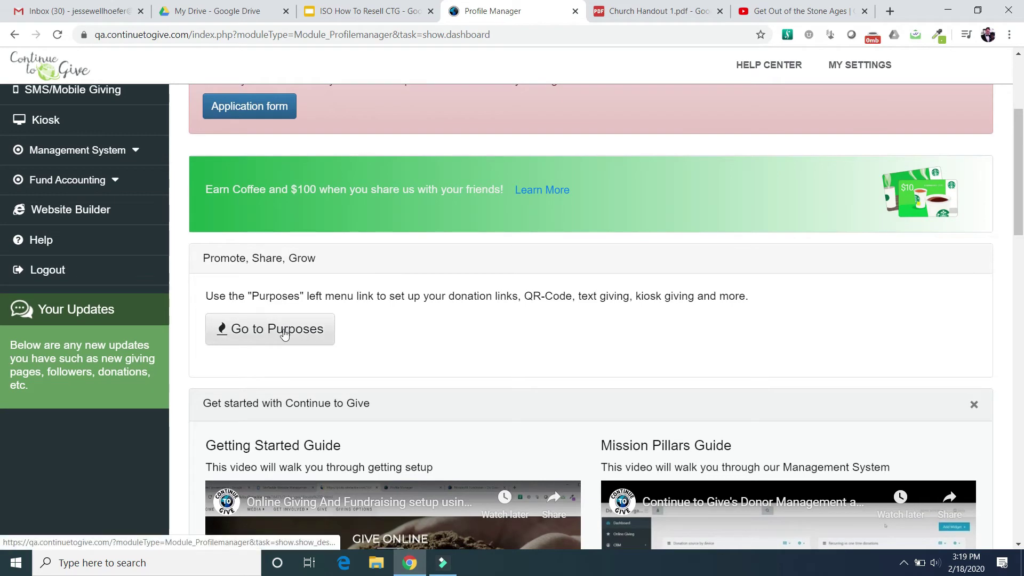
pyautogui.scroll(-2, 404, 344)
pyautogui.scroll(-5, 404, 344)
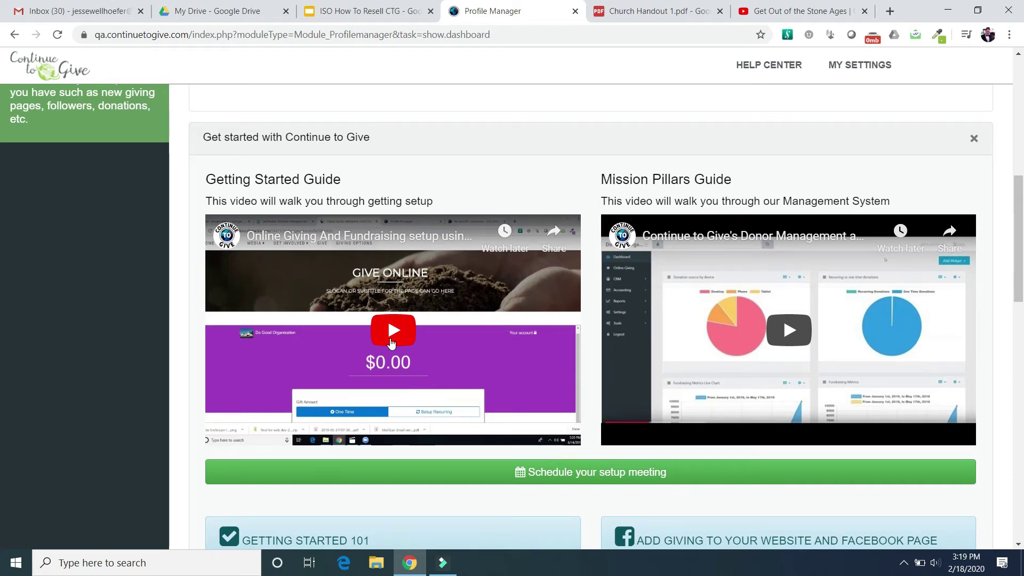
pyautogui.scroll(-3, 372, 397)
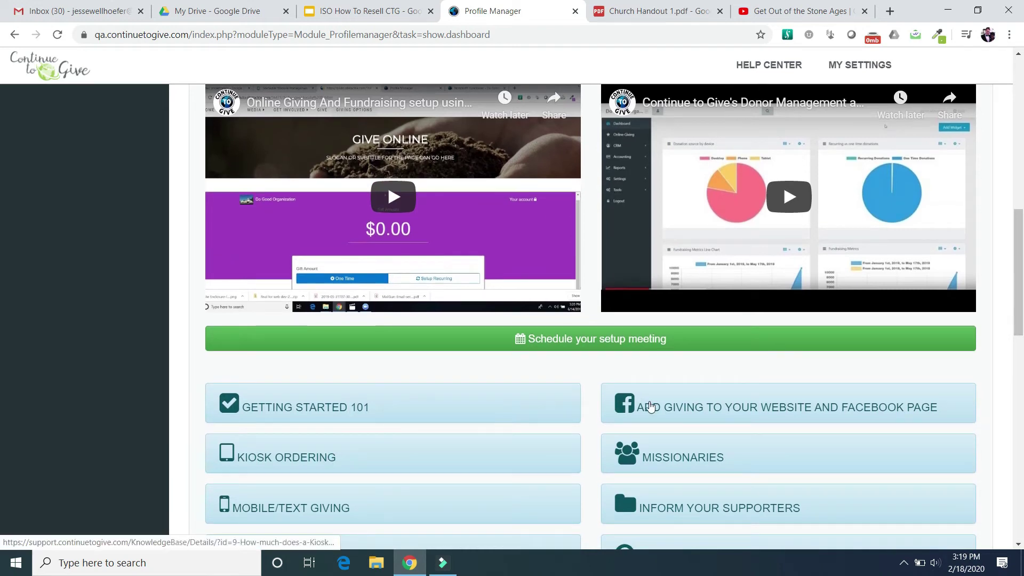
pyautogui.scroll(-4, 661, 462)
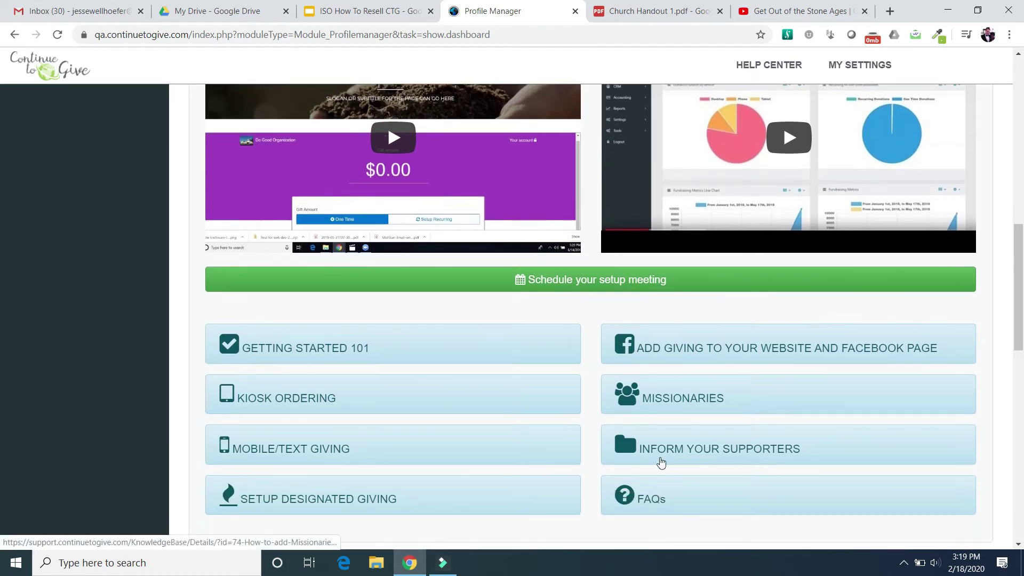
pyautogui.scroll(3, 661, 463)
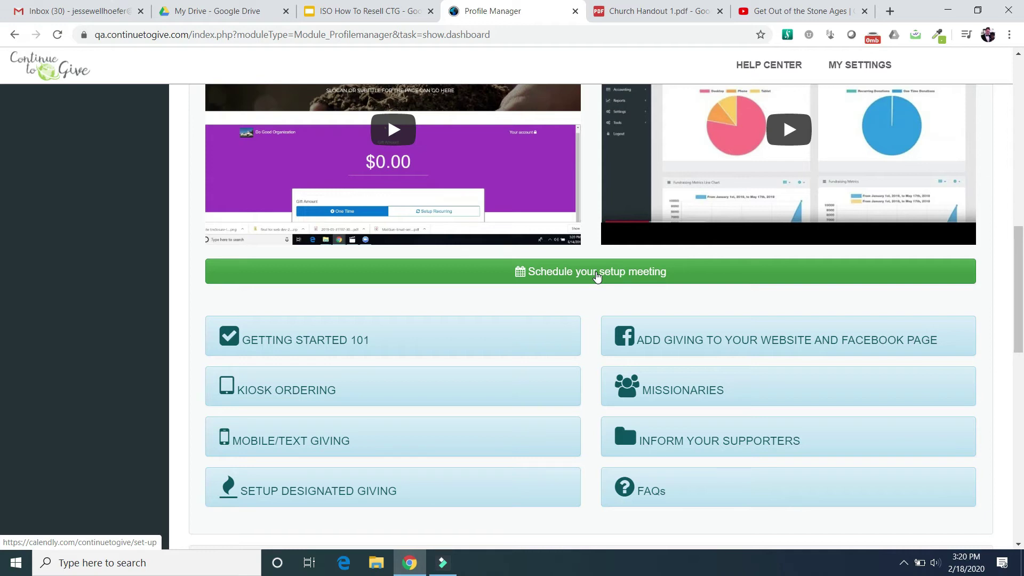
pyautogui.scroll(10, 596, 275)
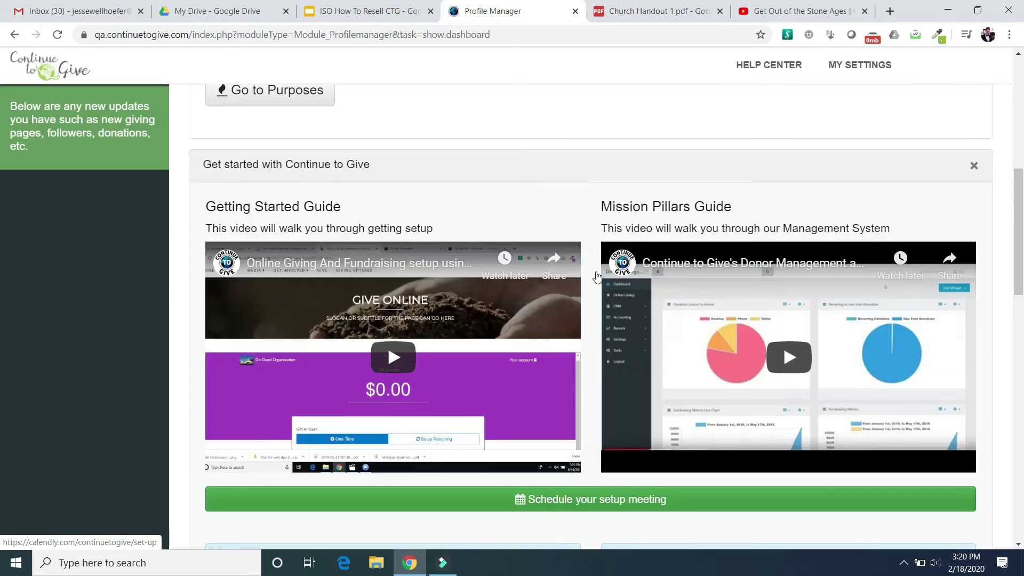